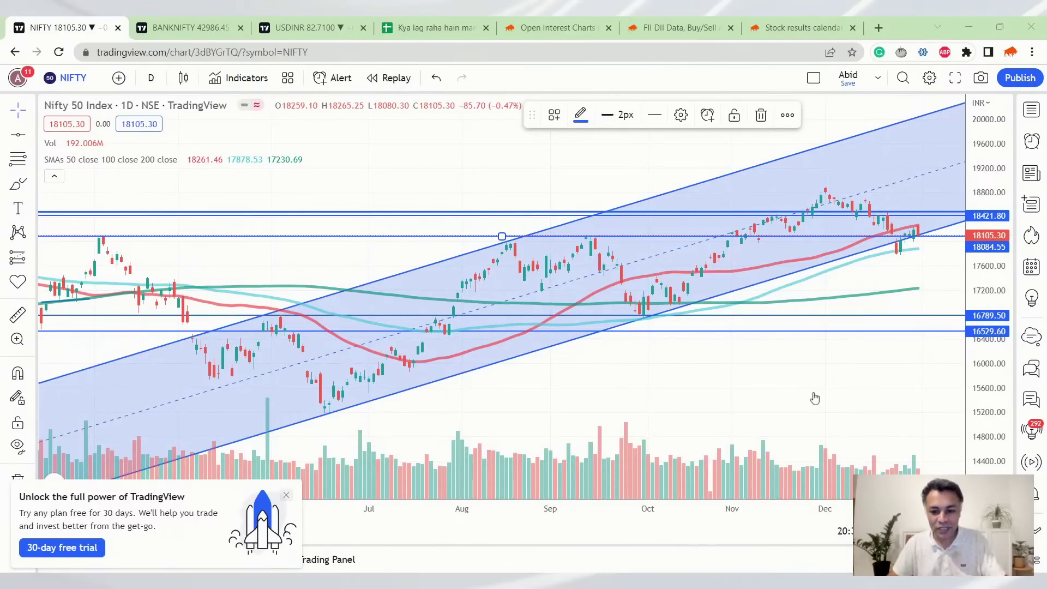
- Zoom the NIFTY daily chart to the Sep–Dec candles around the channel's lower boundary
scroll(801, 362, "up", 2)
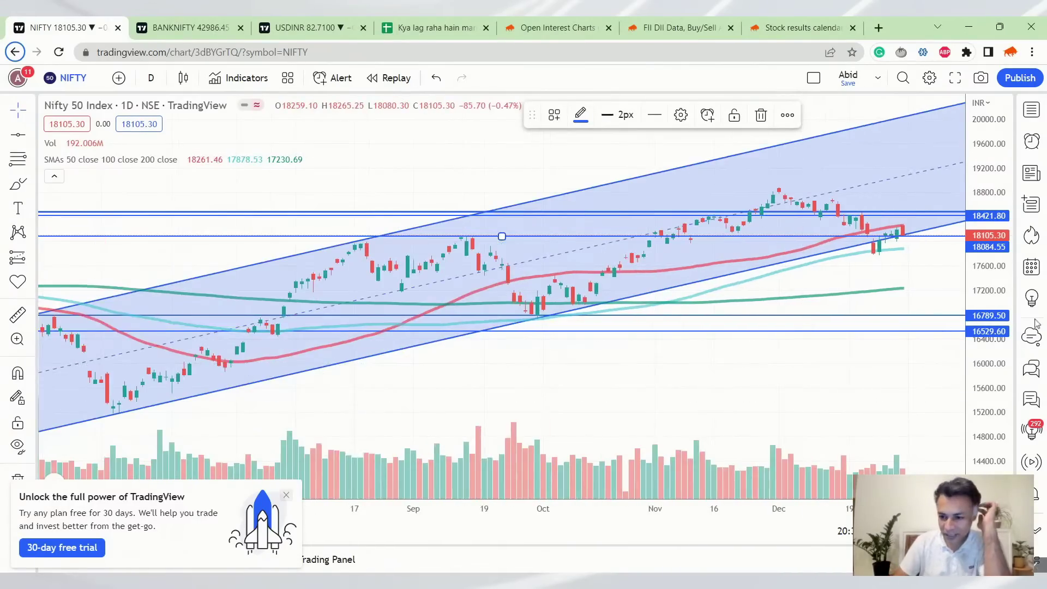
scroll(765, 339, "down", 4)
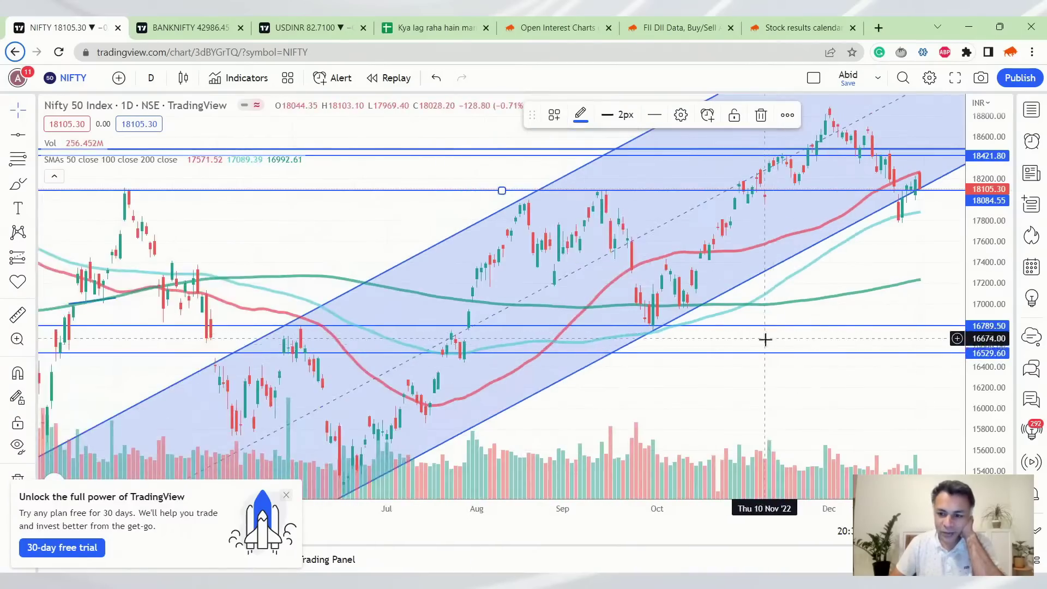
scroll(765, 339, "up", 3)
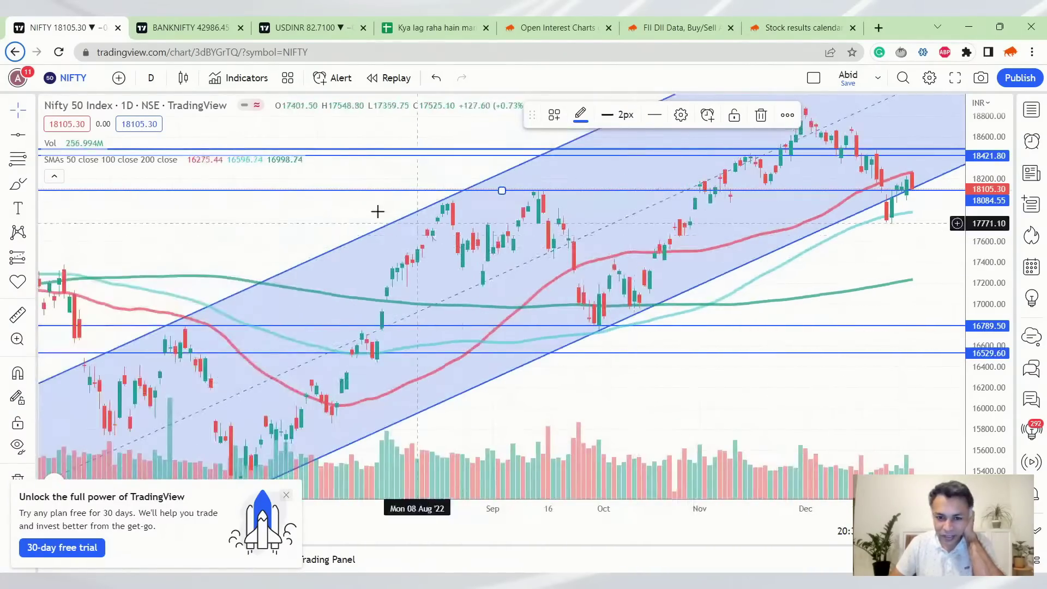
scroll(347, 195, "down", 2)
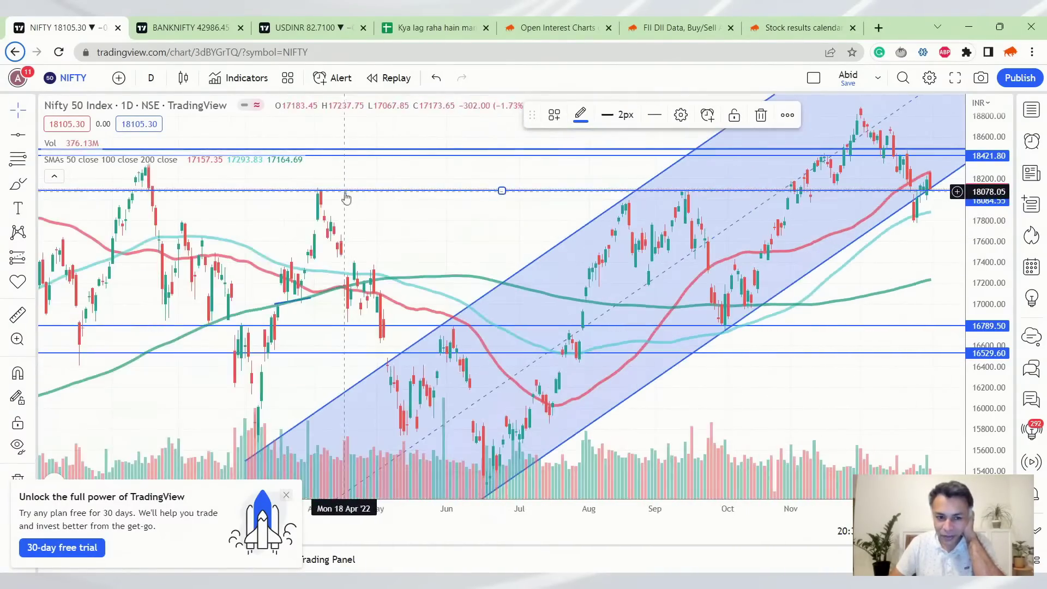
scroll(338, 188, "up", 3)
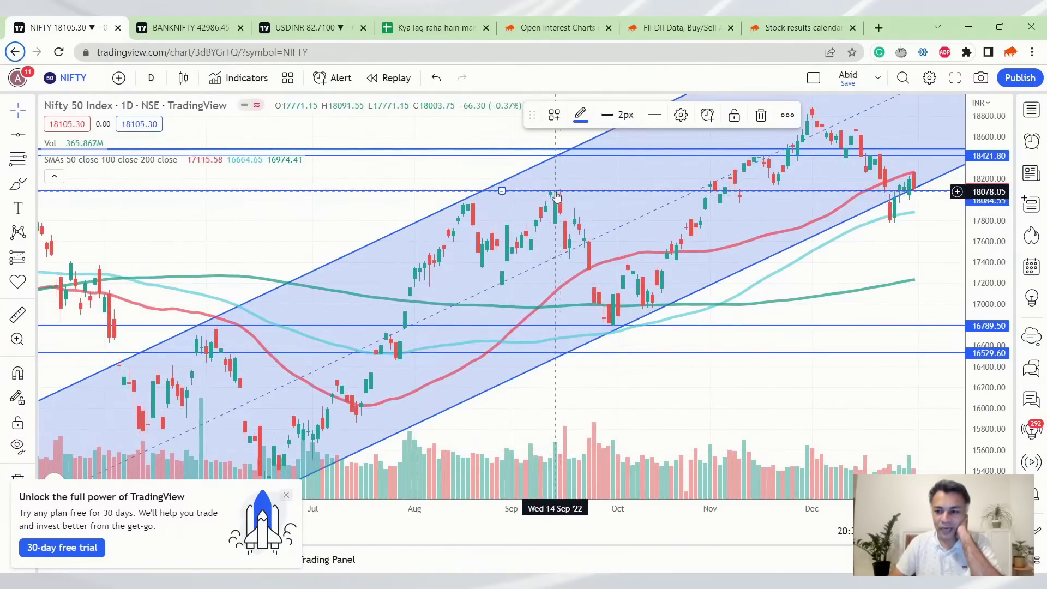
scroll(556, 199, "up", 2)
scroll(935, 199, "up", 1)
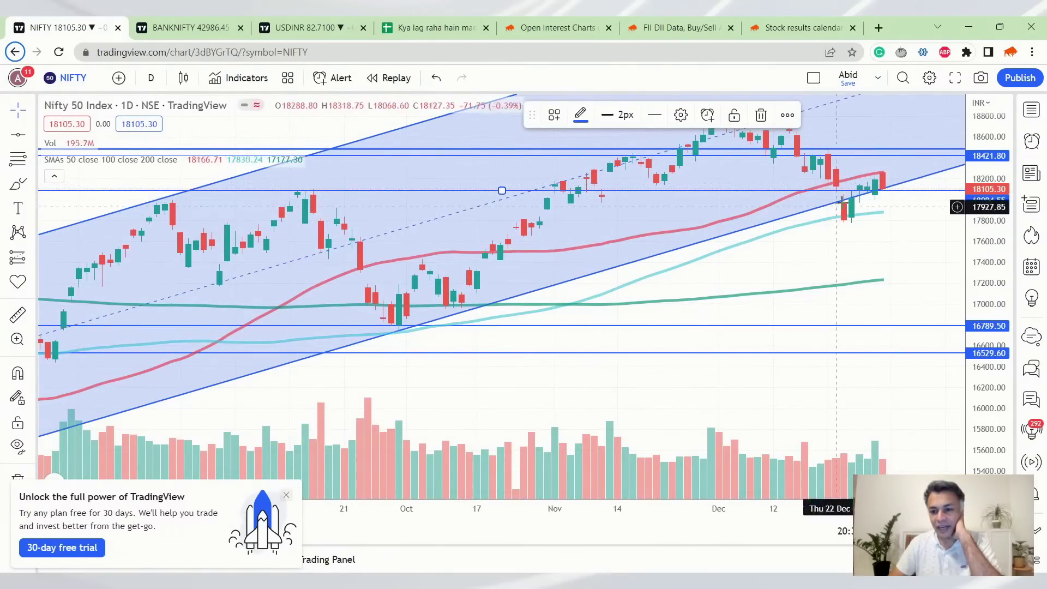
scroll(731, 256, "down", 1)
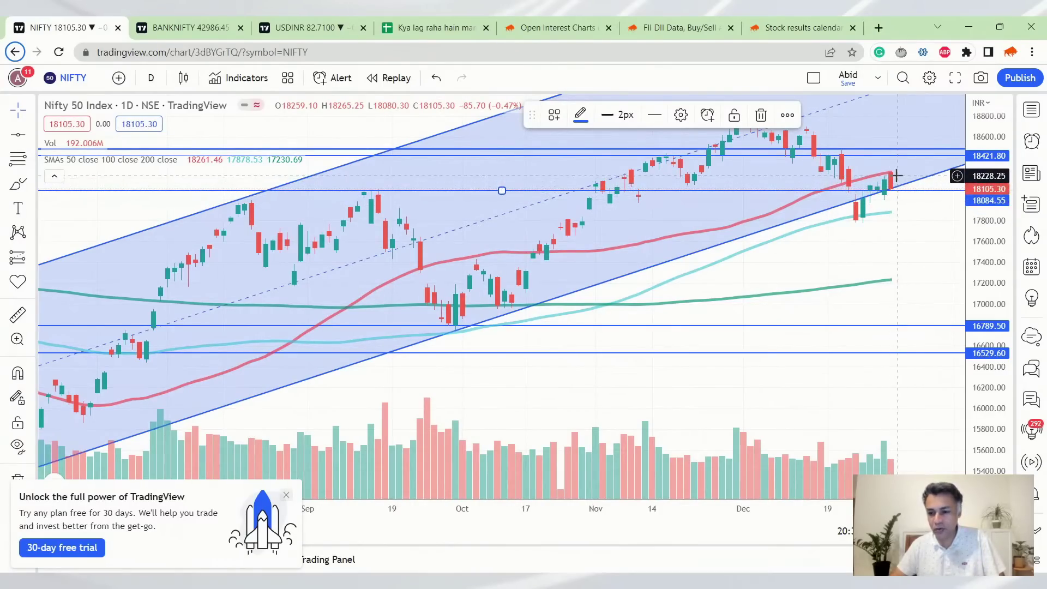
scroll(893, 183, "down", 2)
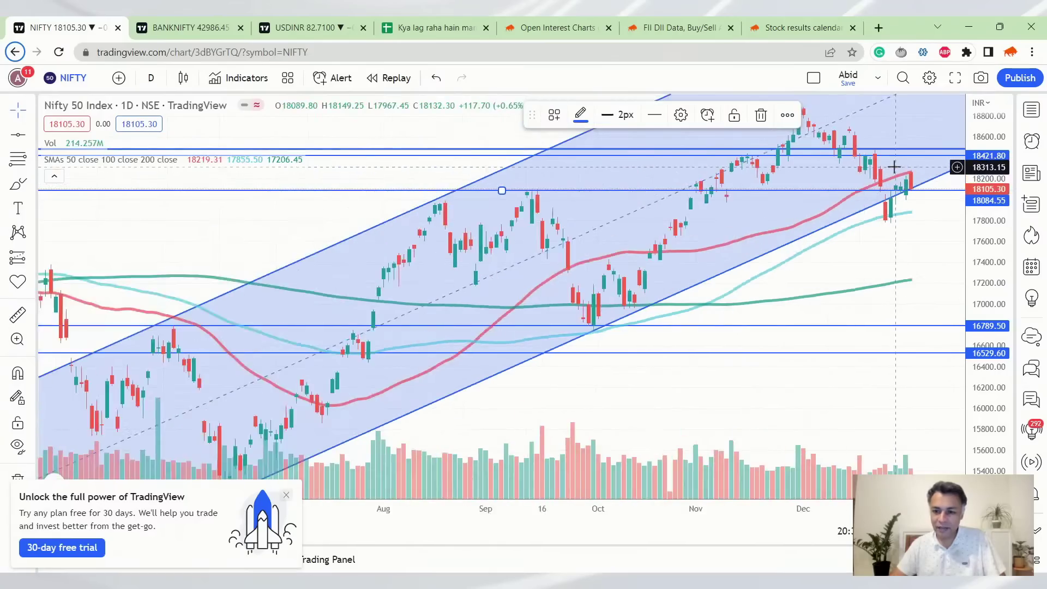
scroll(892, 195, "up", 3)
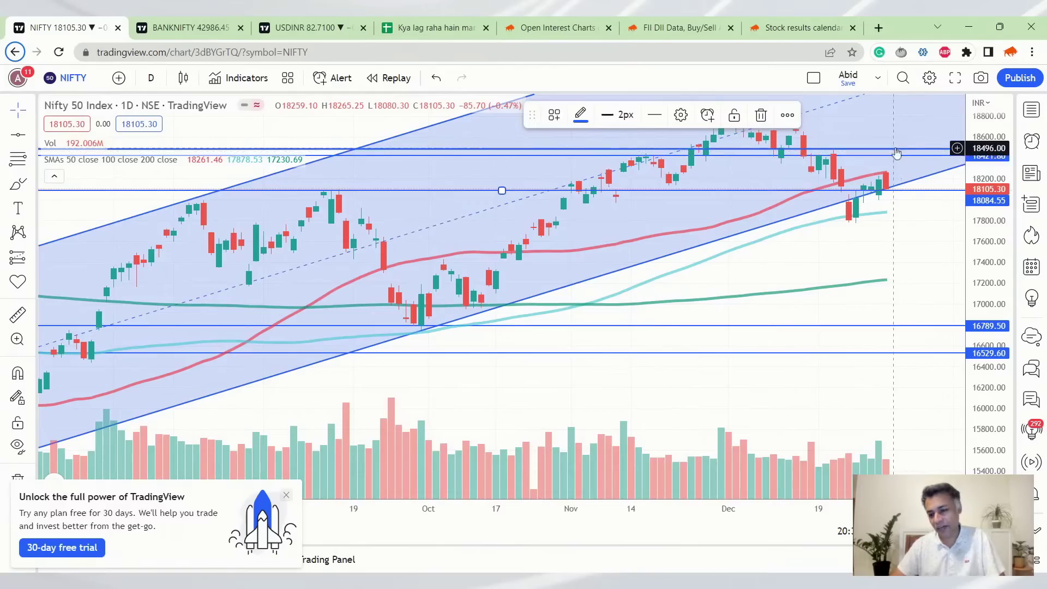
- View NIFTY on weekly candles with a compressed price scale, then monthly, then back to daily
left_click(153, 76)
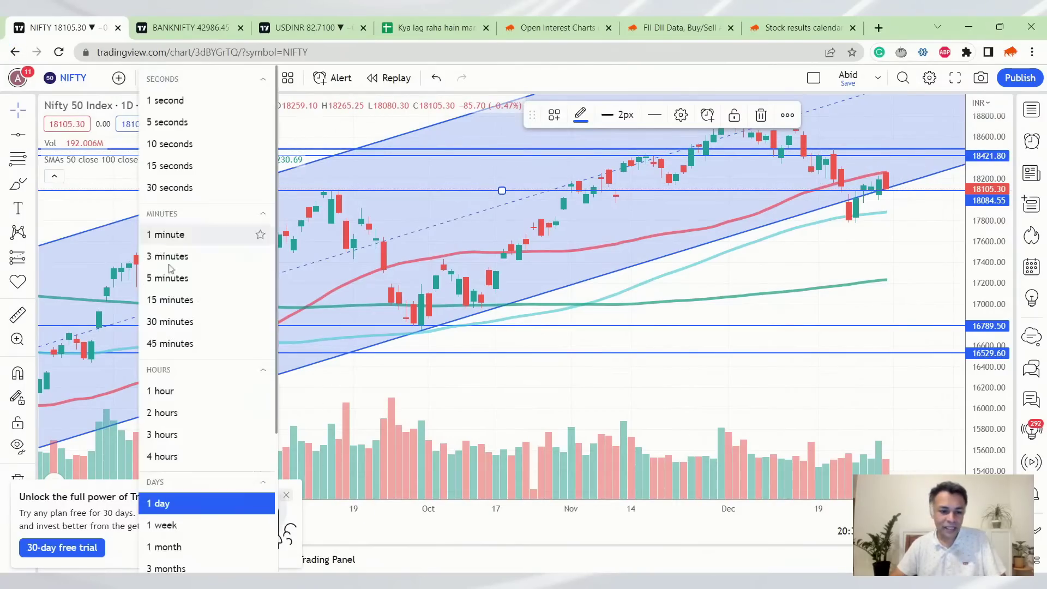
left_click(187, 527)
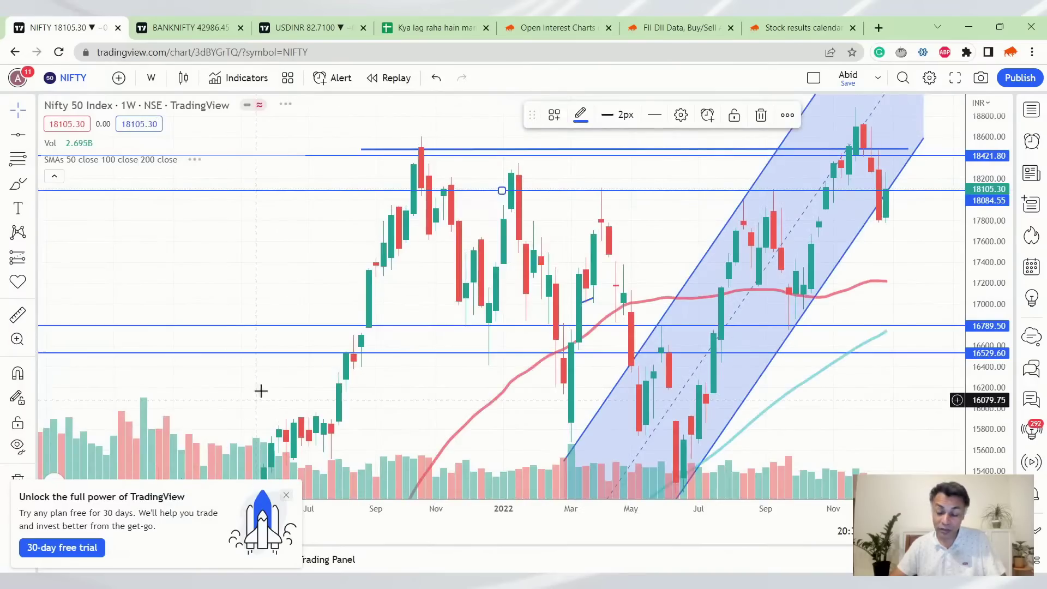
scroll(269, 368, "up", 6)
scroll(269, 374, "down", 5)
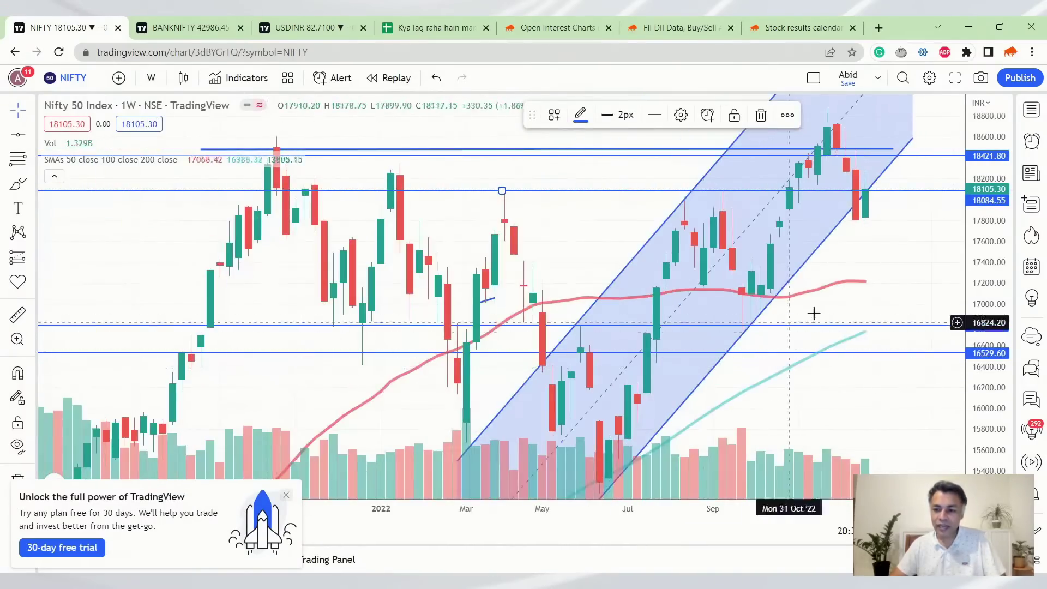
left_click_drag(1001, 218, 1001, 251)
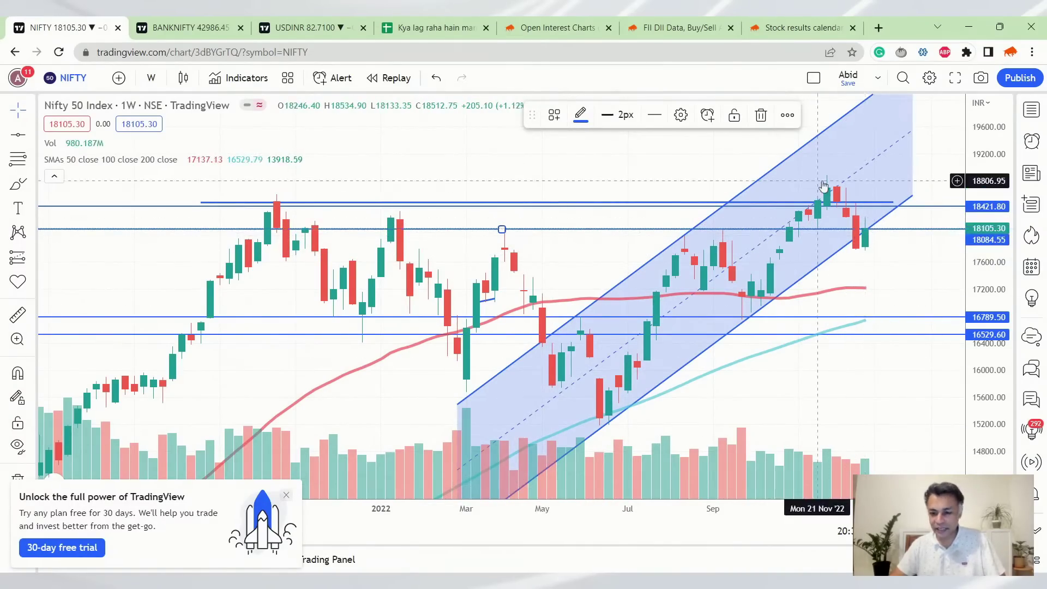
left_click(152, 78)
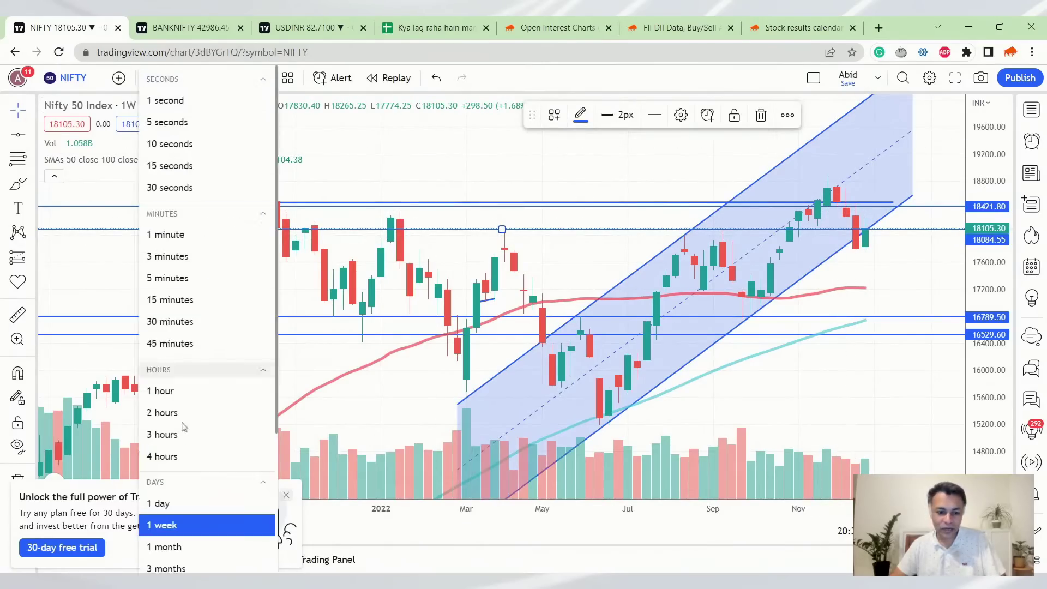
left_click(188, 543)
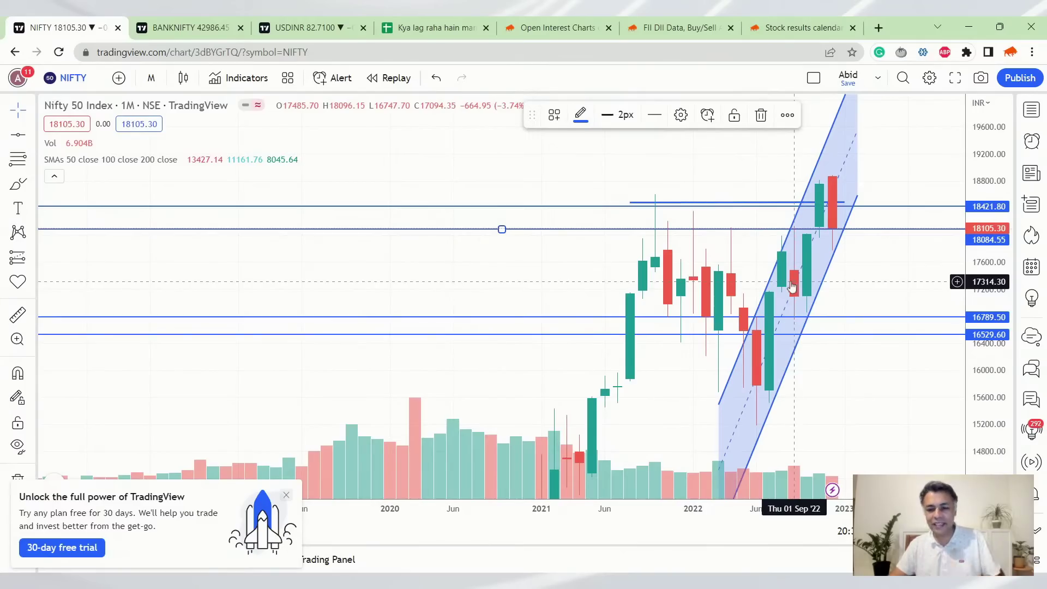
left_click(153, 79)
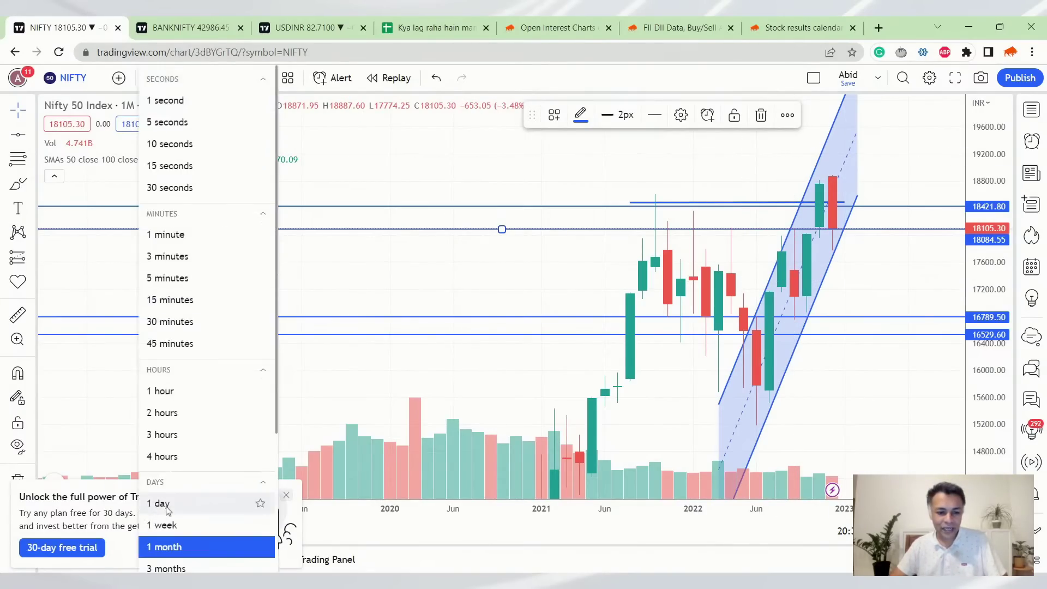
left_click(156, 501)
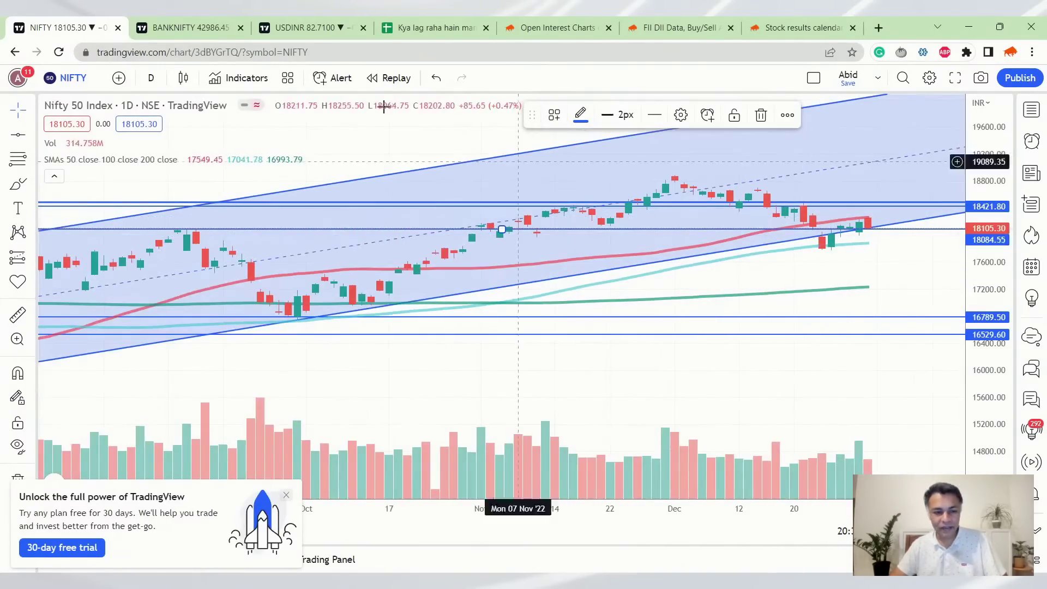
- Switch NIFTY to weekly, then monthly candles, and shift the monthly chart to leave room into 2023
left_click(153, 79)
left_click(158, 524)
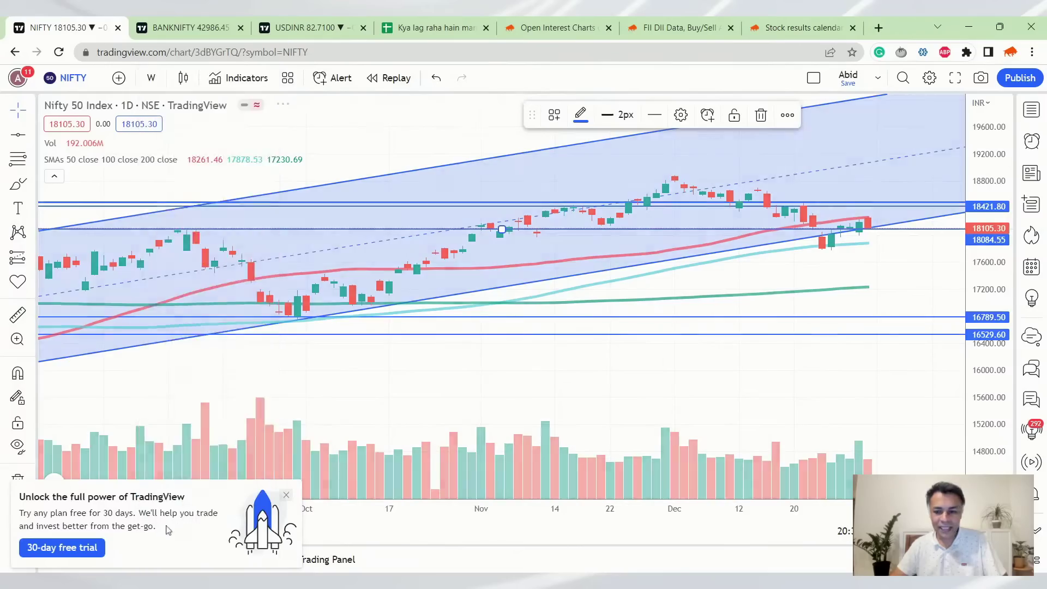
left_click(151, 78)
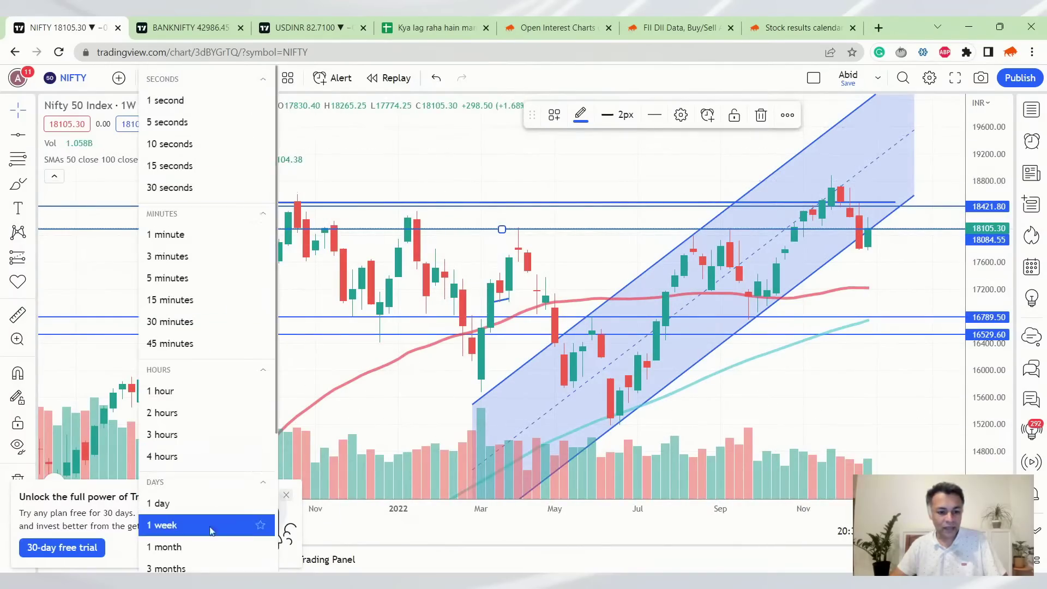
left_click(207, 545)
scroll(365, 341, "up", 5)
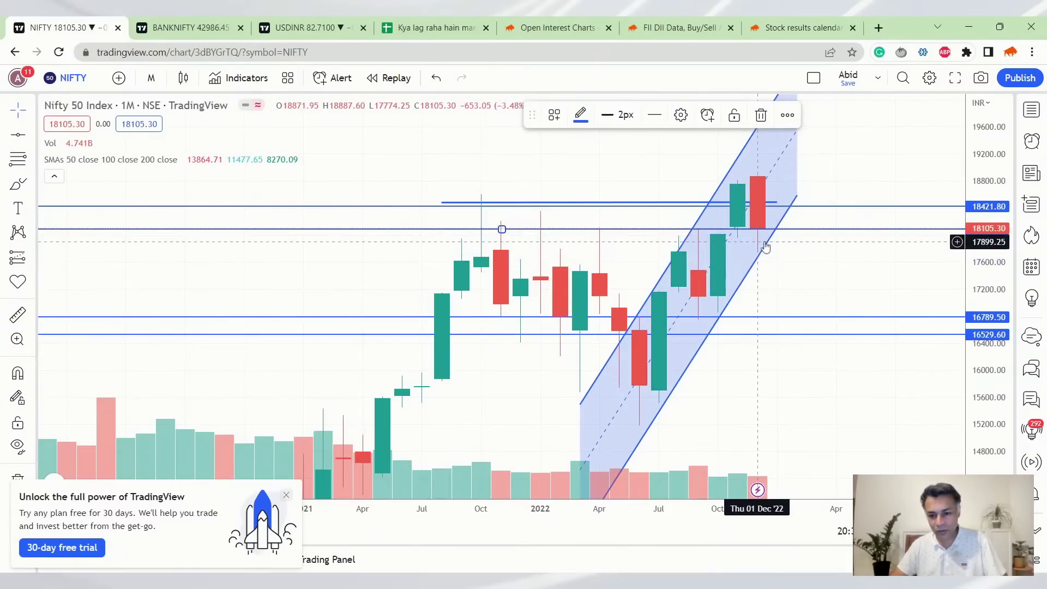
left_click_drag(907, 309, 811, 320)
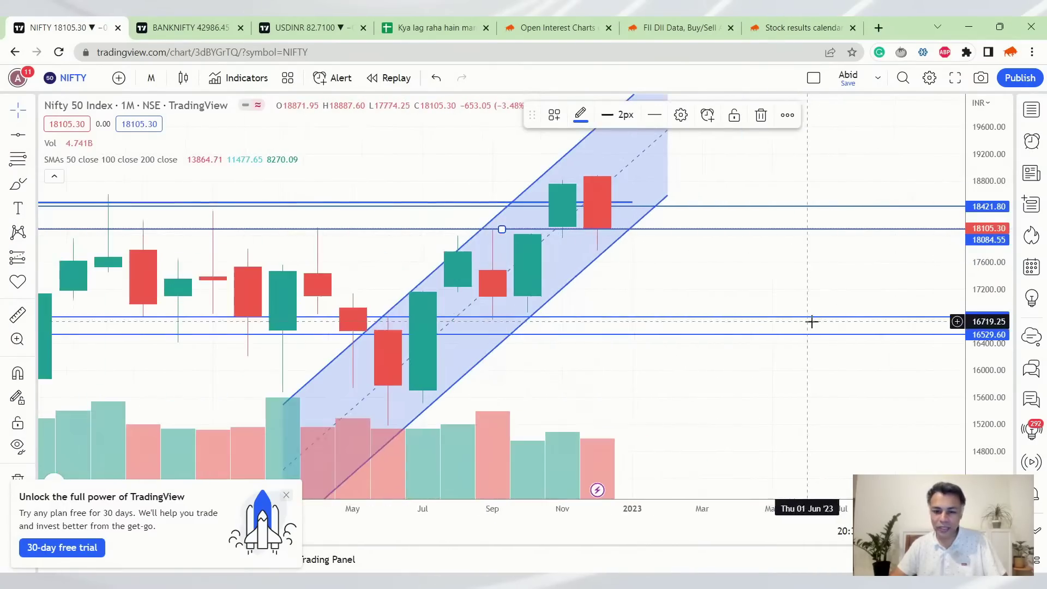
- Load the NIFTY1! continuous futures chart through a futures-filtered symbol search
left_click(68, 78)
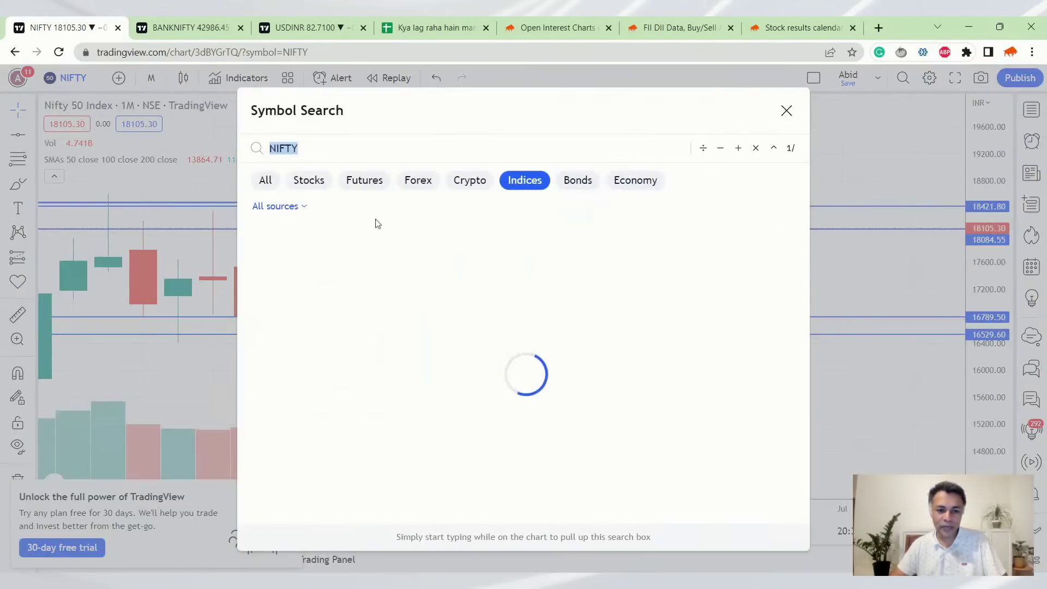
left_click(366, 181)
left_click(364, 232)
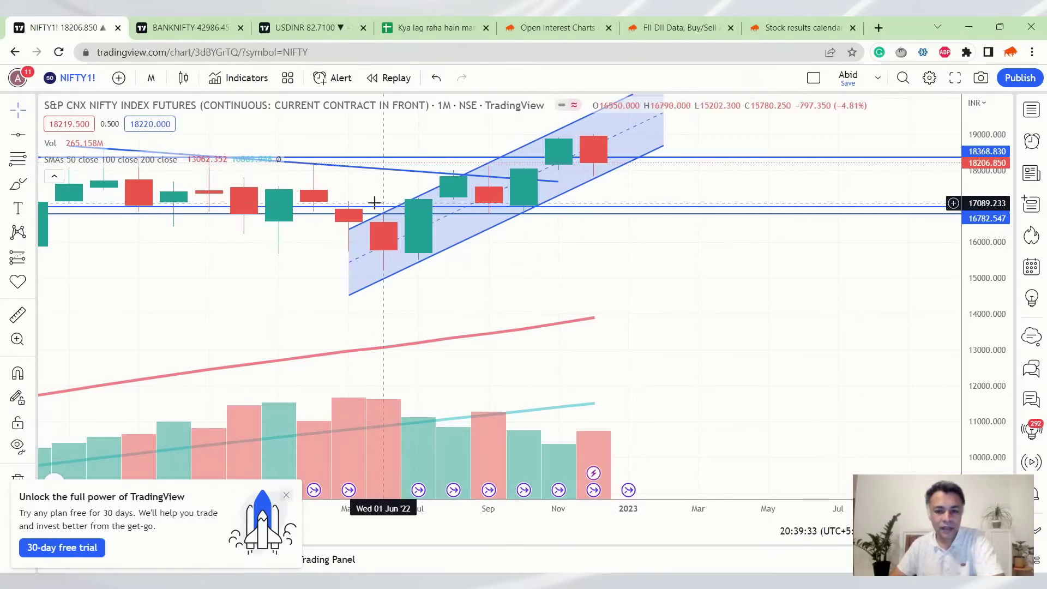
scroll(384, 213, "down", 5)
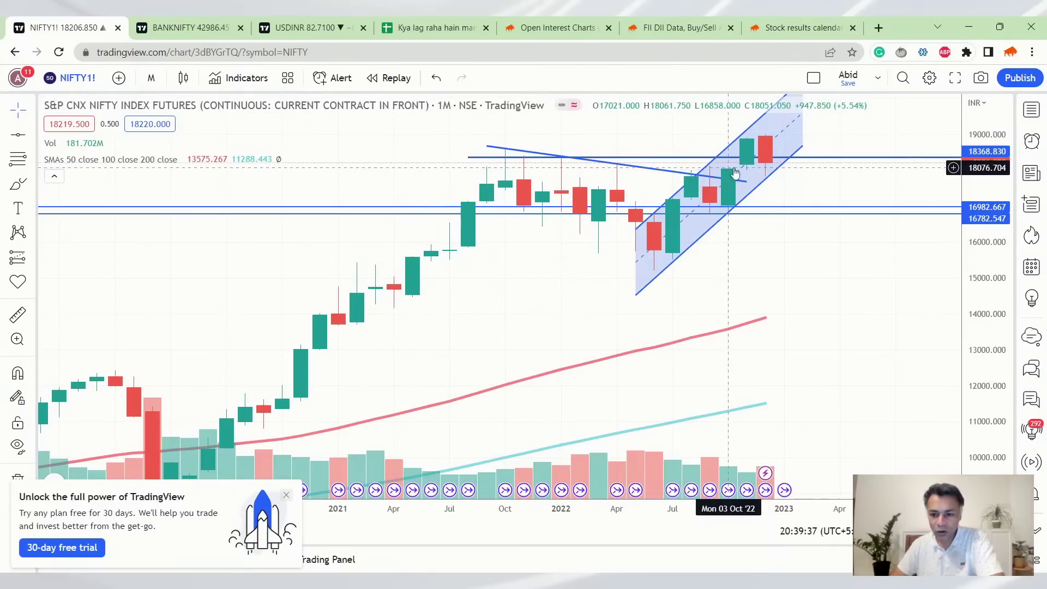
- Check NIFTY1! on weekly candles, return to daily, and refit the channel's upper line to the highs
left_click(151, 77)
left_click(182, 524)
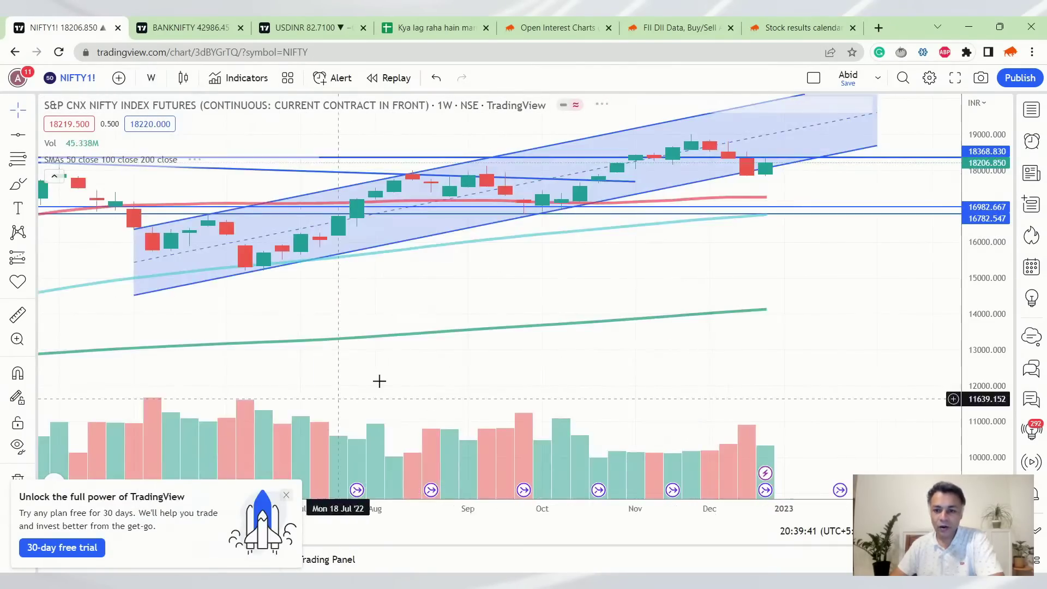
scroll(565, 300, "down", 3)
scroll(784, 163, "down", 2)
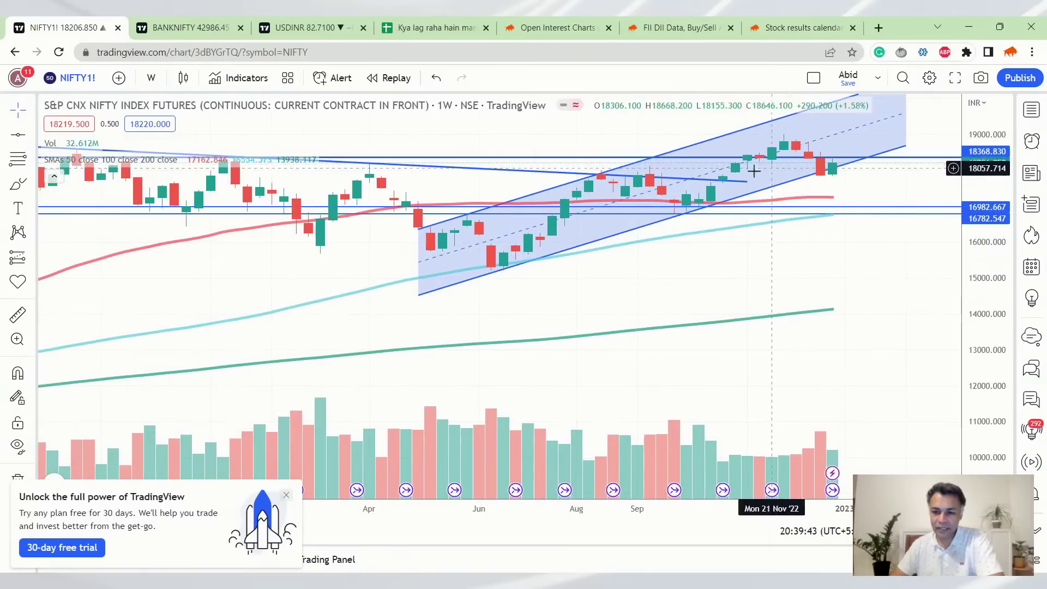
left_click(151, 78)
left_click(181, 500)
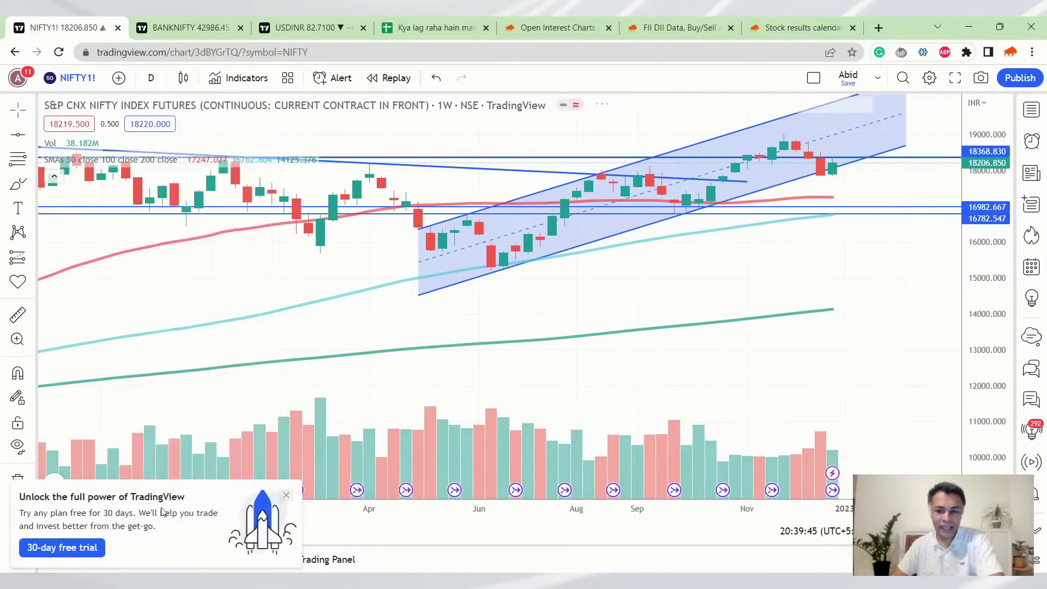
scroll(437, 259, "down", 6)
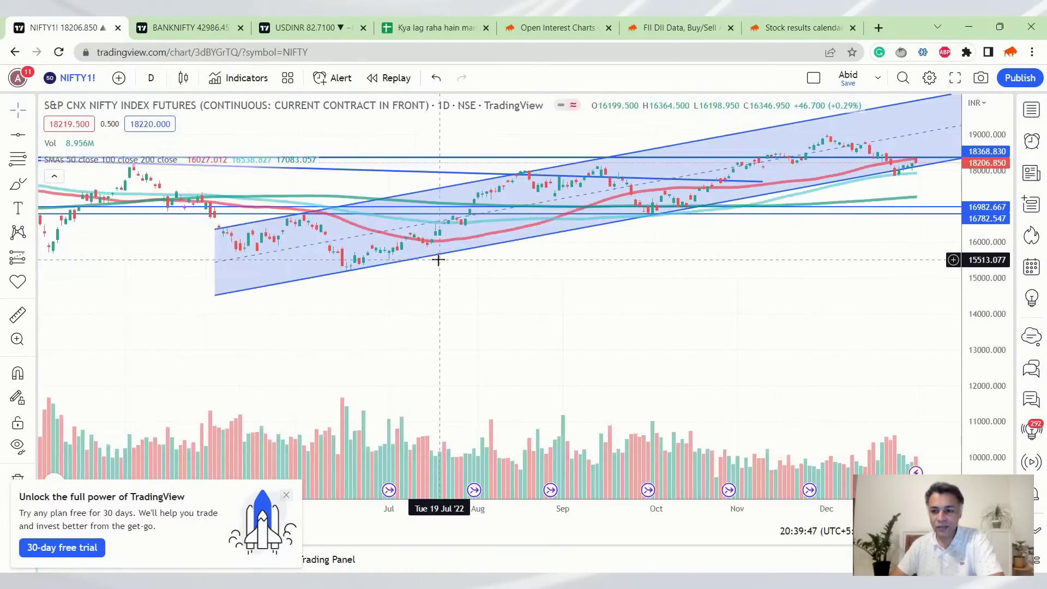
scroll(435, 260, "up", 3)
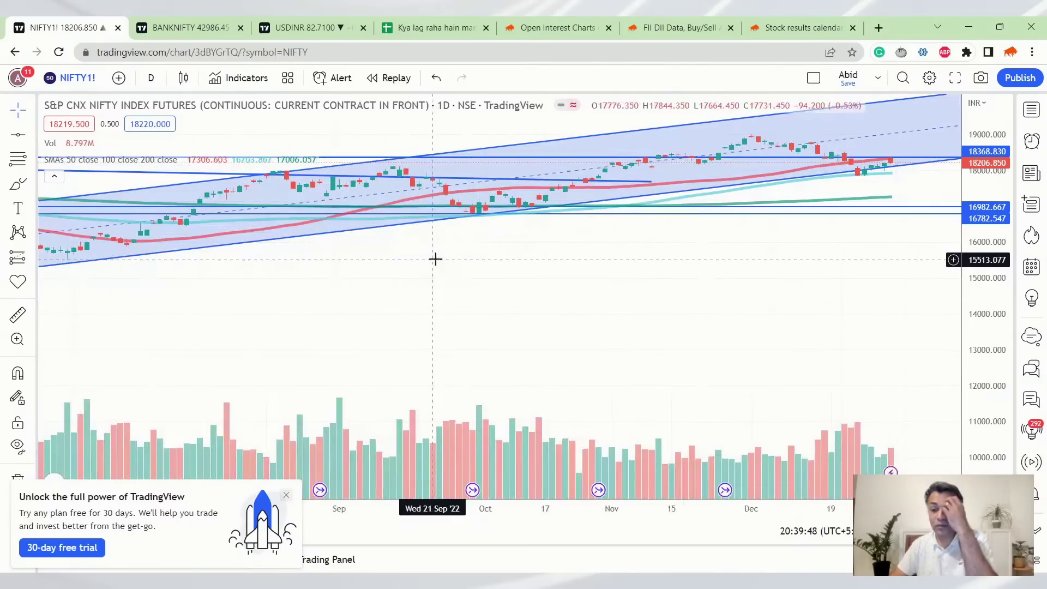
scroll(743, 253, "down", 4)
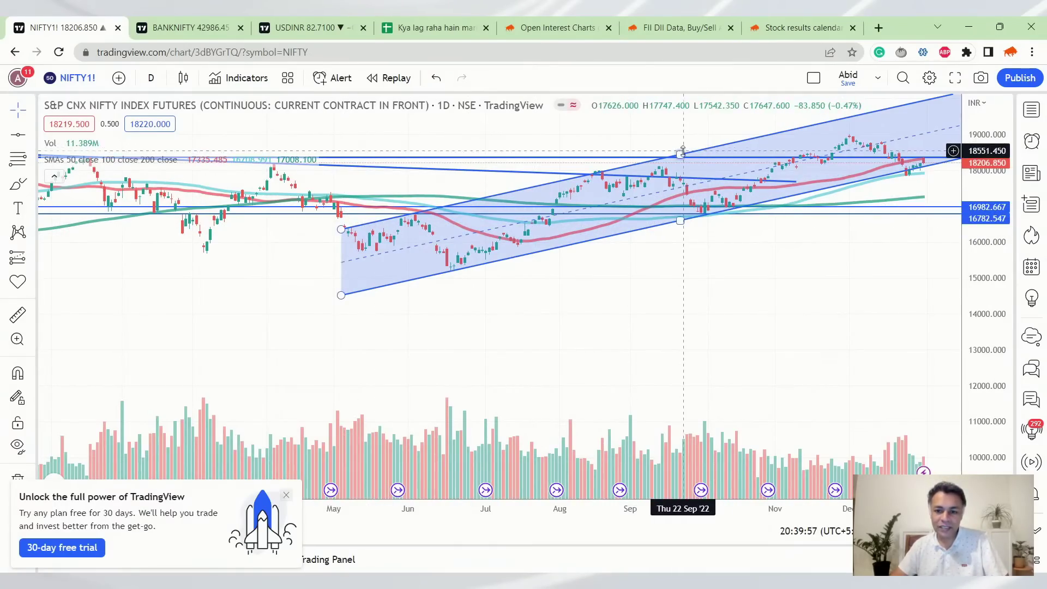
left_click_drag(682, 150, 680, 152)
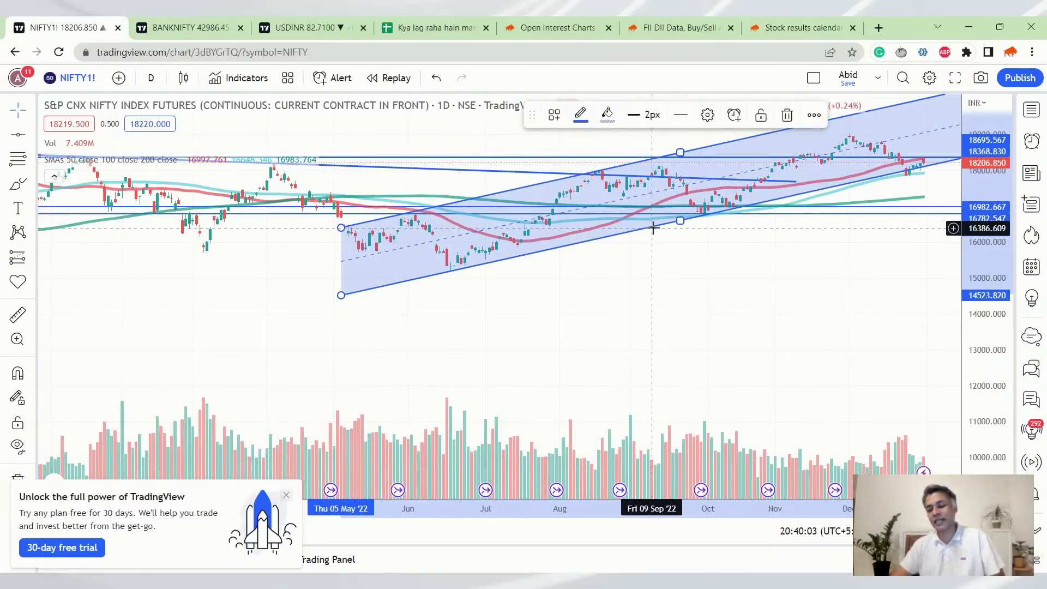
left_click(158, 27)
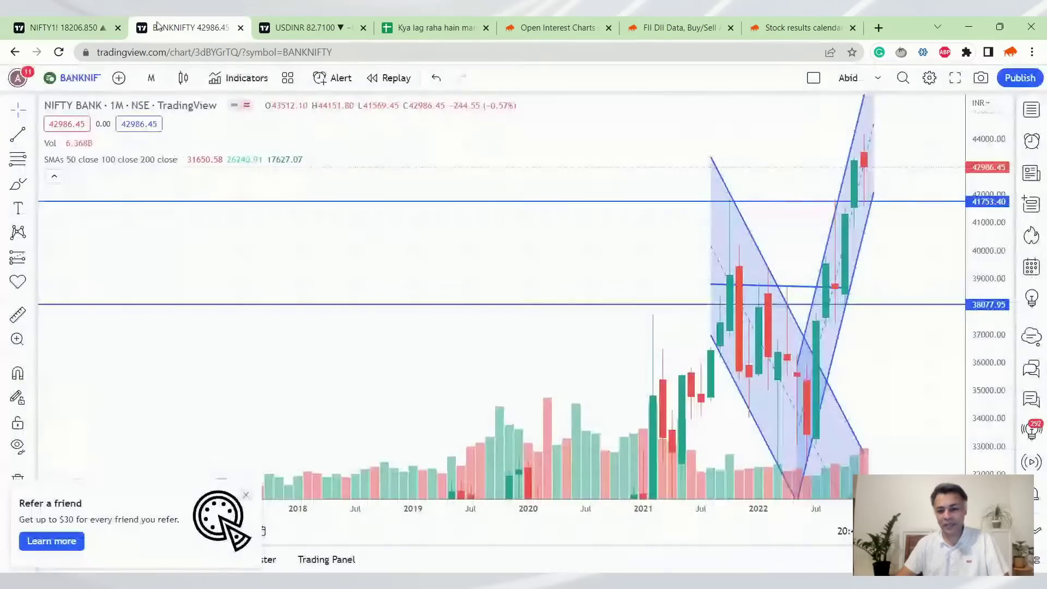
scroll(320, 219, "up", 6)
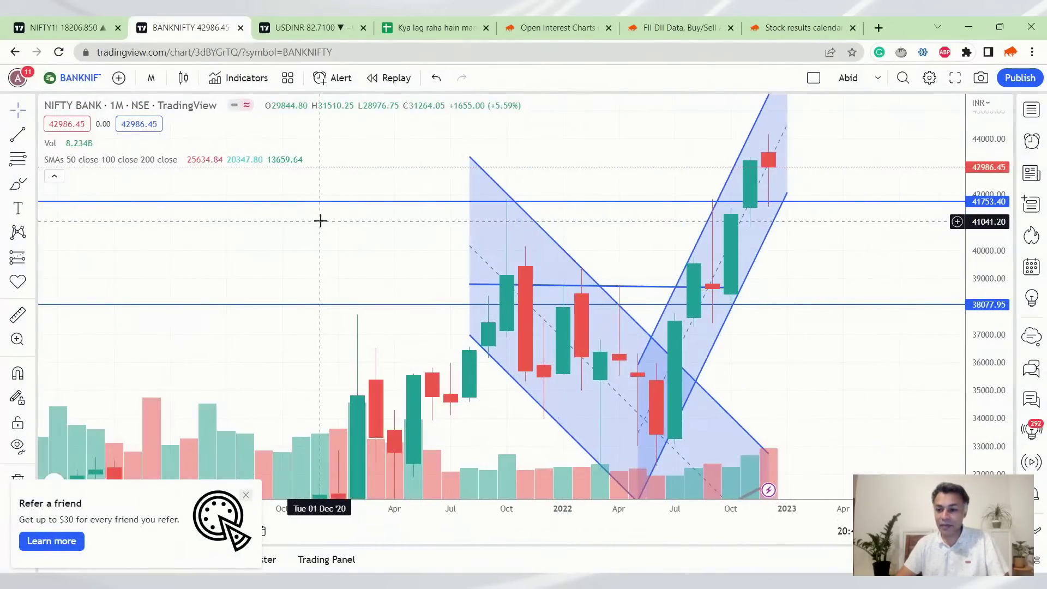
left_click(152, 77)
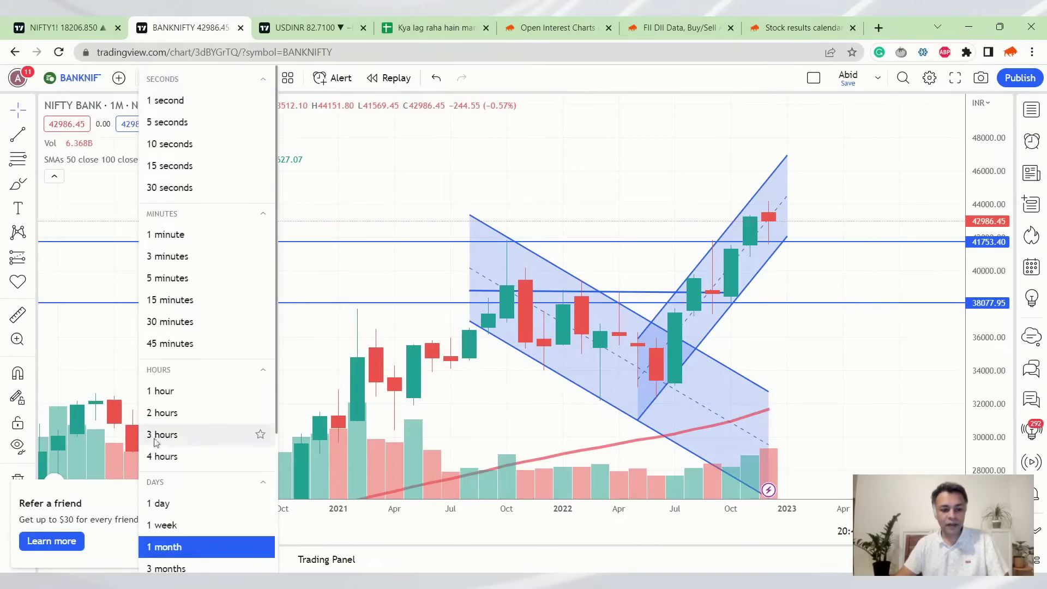
left_click(163, 503)
scroll(505, 300, "up", 4)
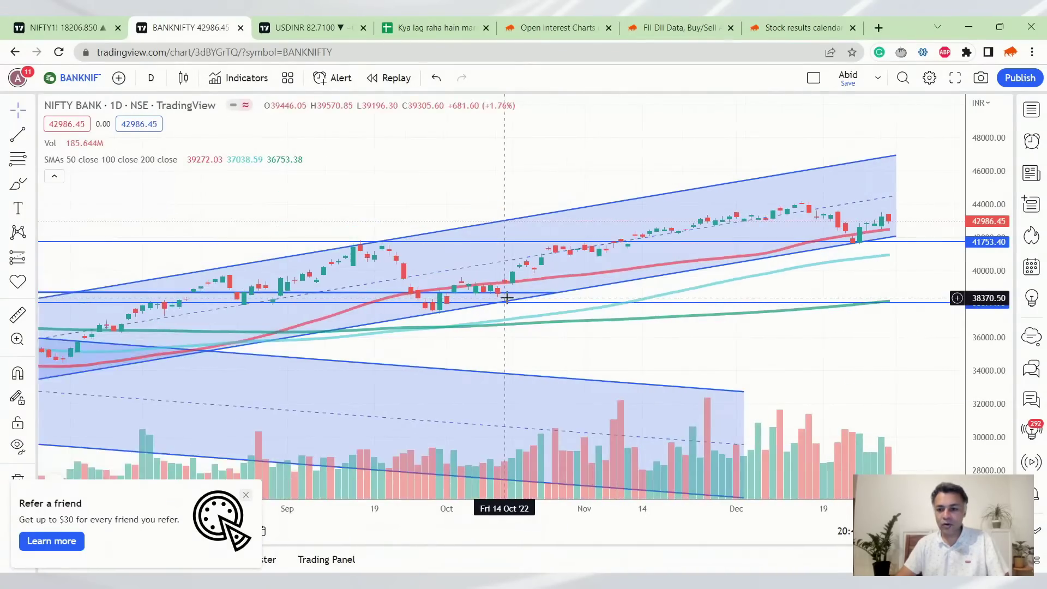
scroll(505, 298, "down", 2)
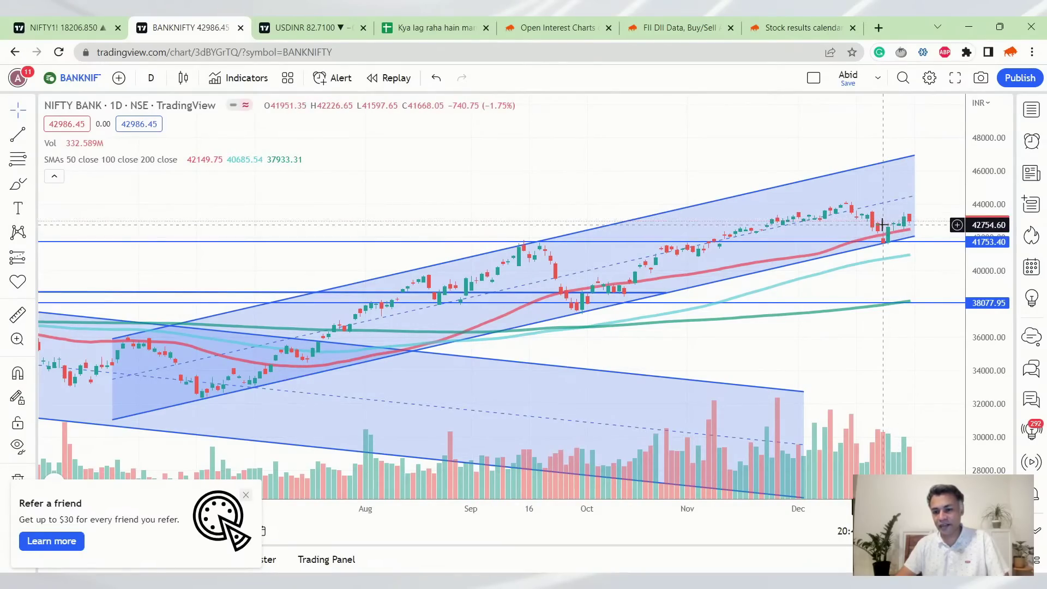
scroll(887, 224, "up", 1)
scroll(889, 229, "up", 1)
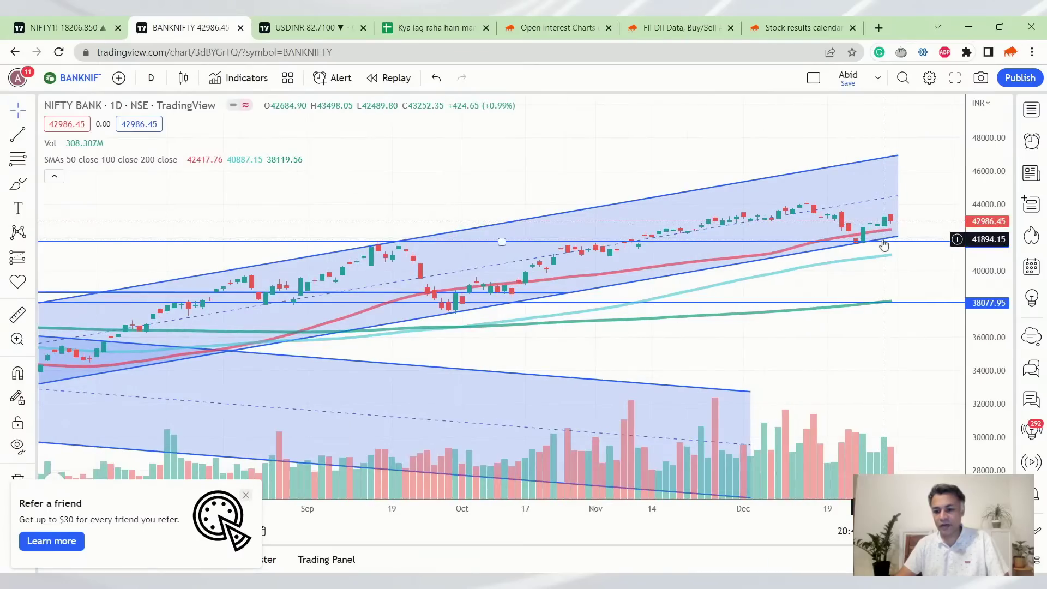
scroll(883, 233, "down", 2)
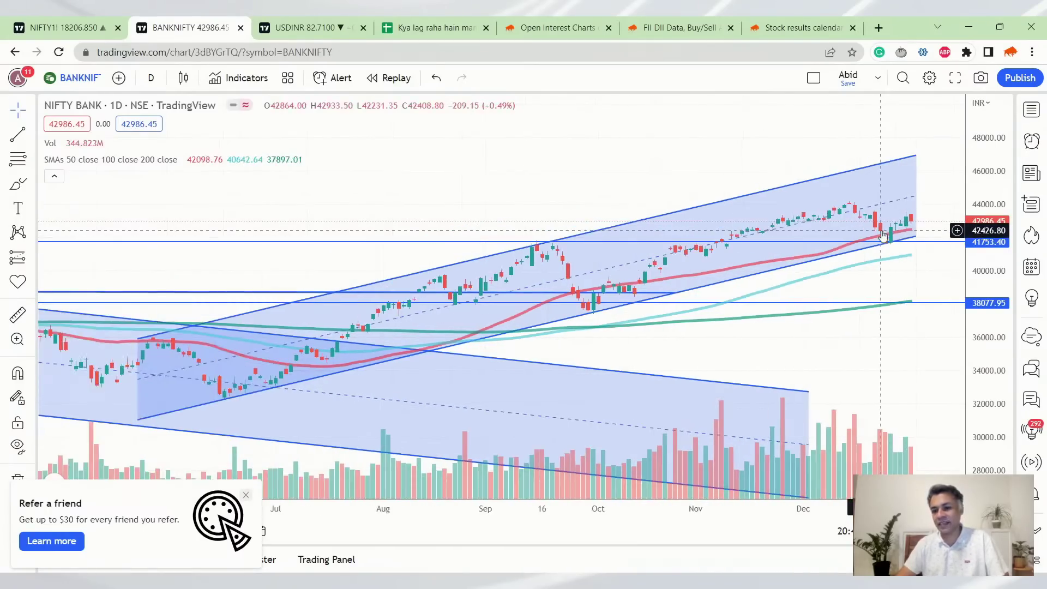
left_click(151, 78)
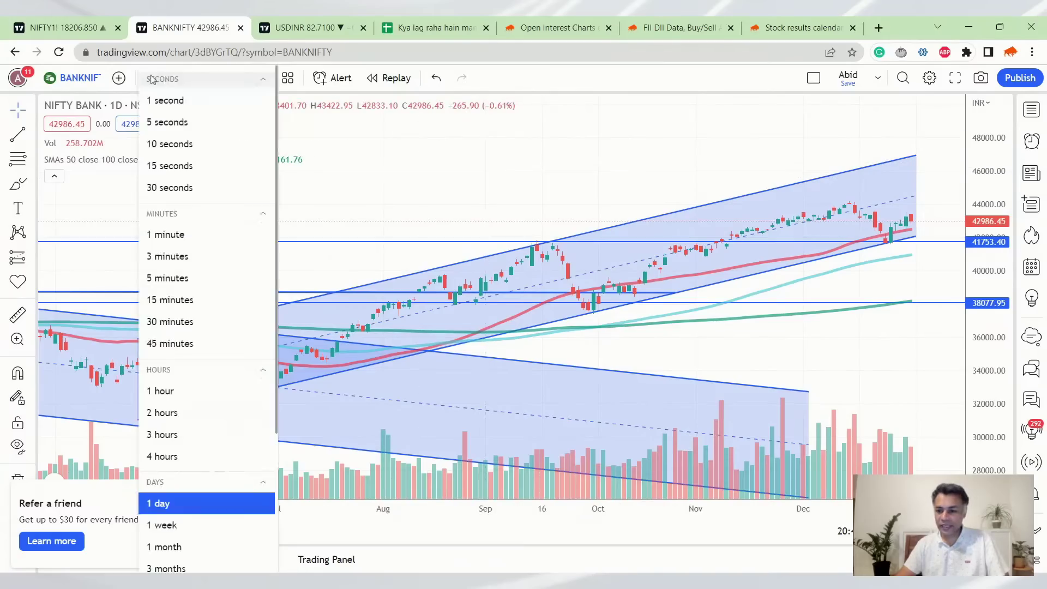
left_click(188, 524)
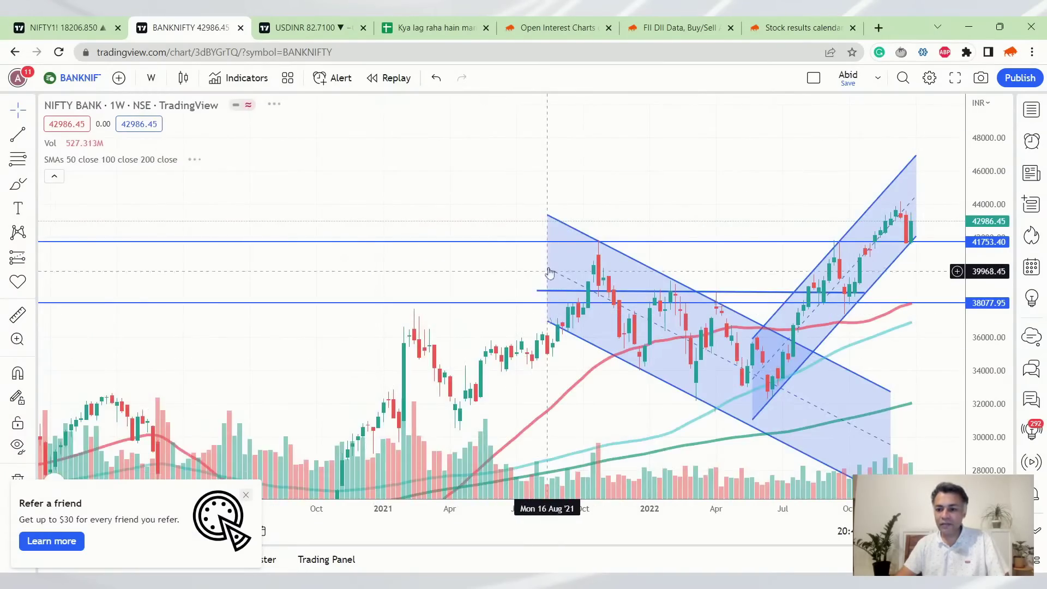
scroll(551, 268, "up", 5)
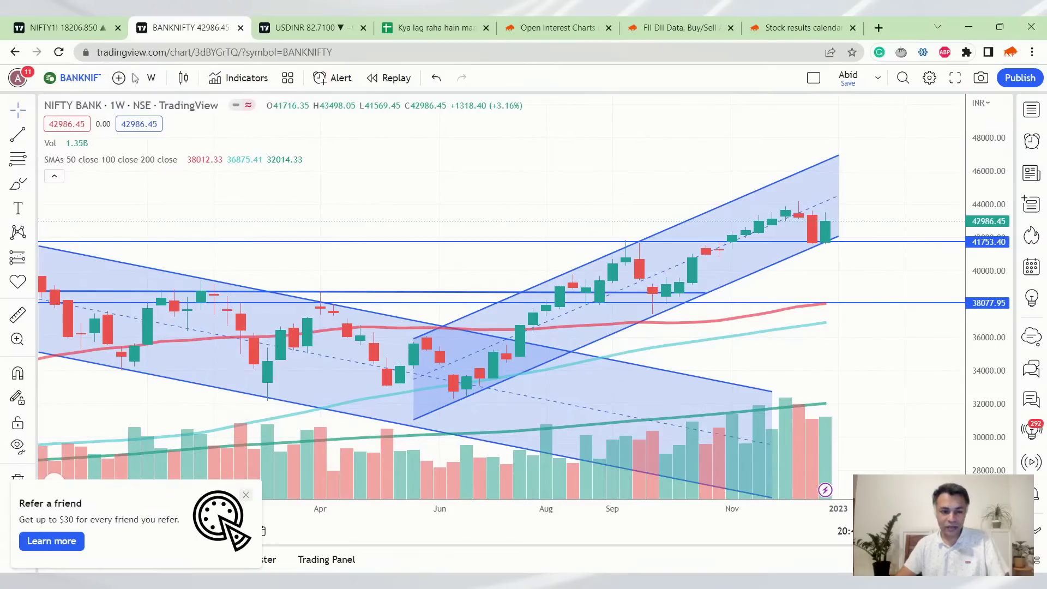
left_click(90, 84)
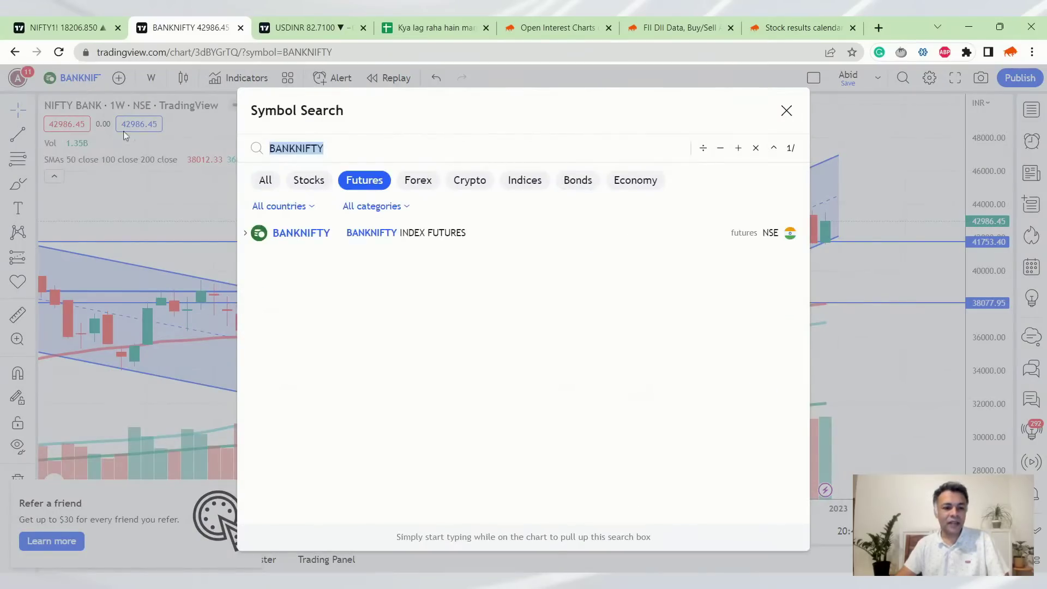
key("Escape")
left_click(151, 77)
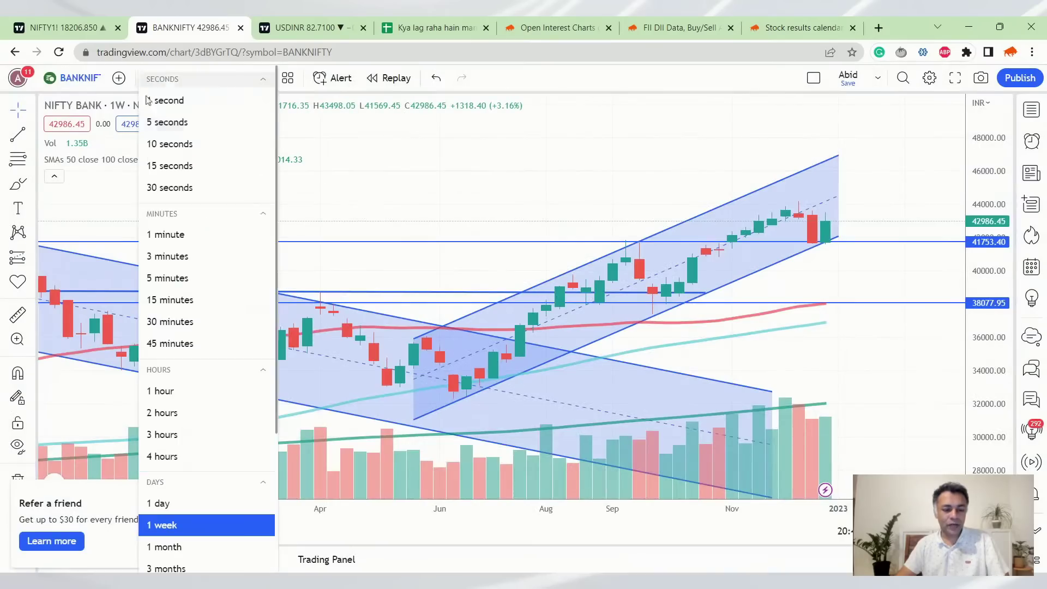
left_click(197, 546)
scroll(653, 295, "up", 2)
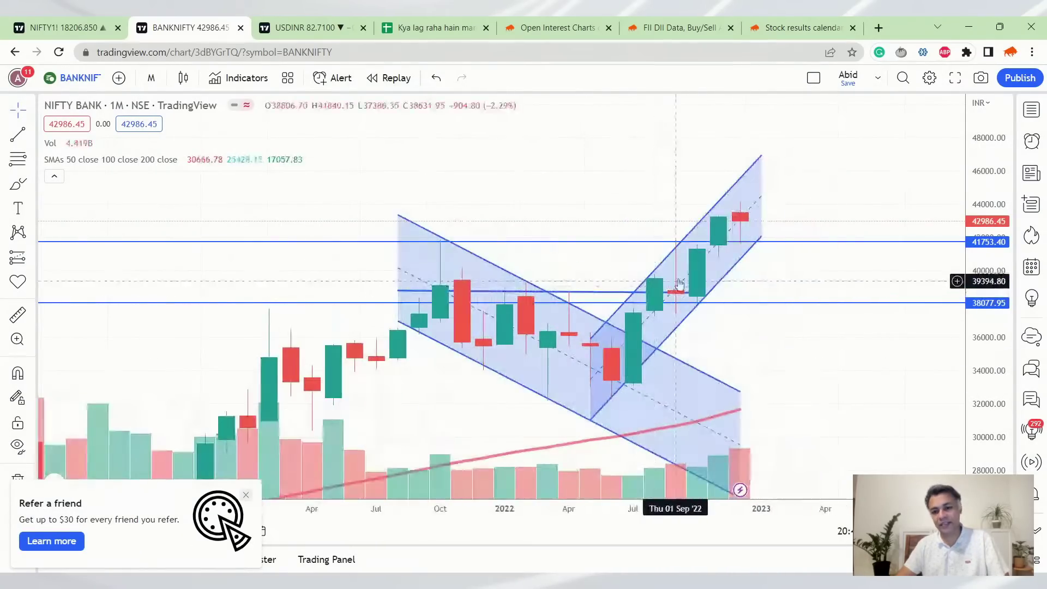
left_click(741, 218)
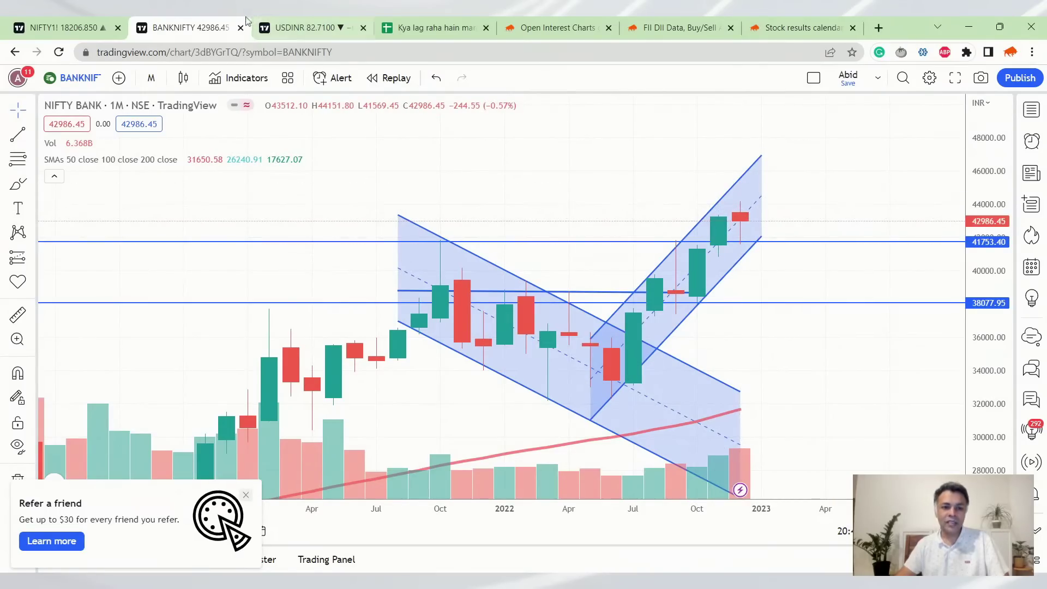
left_click(38, 21)
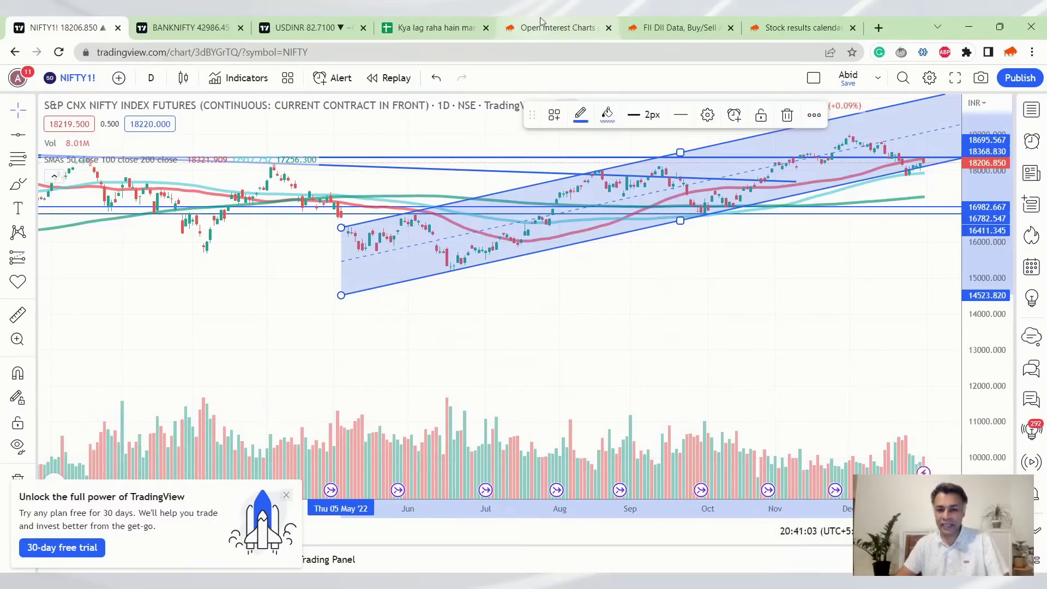
- Fit the whole NIFTY1! channel on screen, then open the market-view sheet at the B3 chart notes
scroll(694, 310, "up", 3)
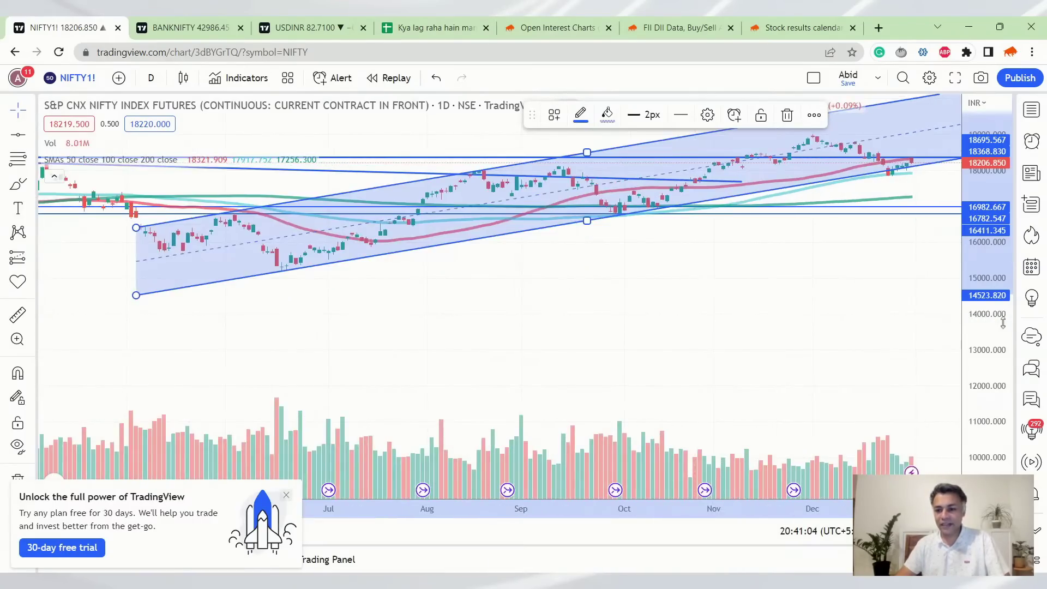
left_click_drag(984, 327, 984, 306)
left_click_drag(787, 292, 770, 423)
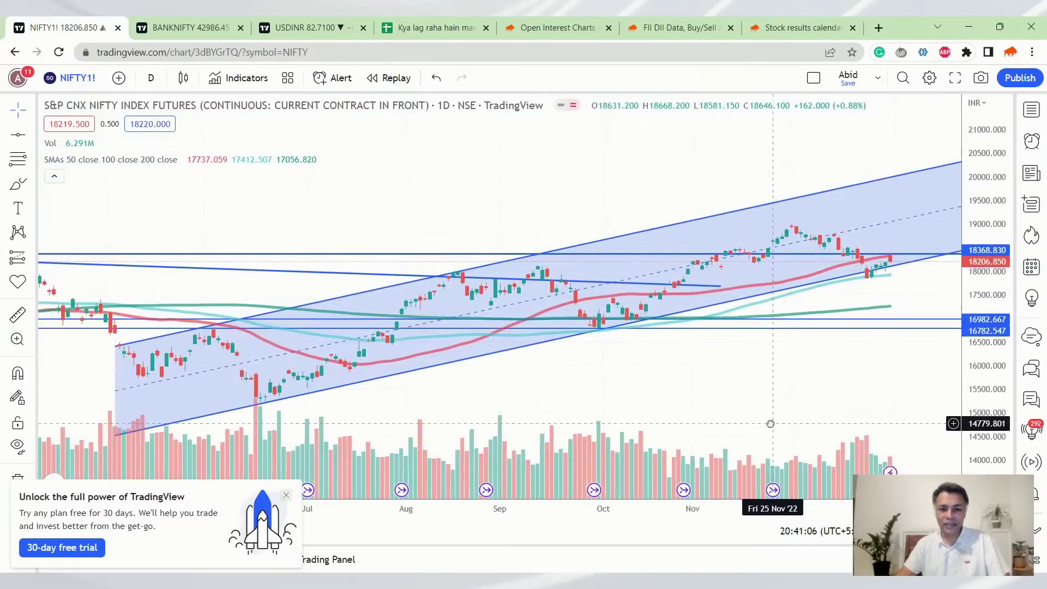
left_click(459, 20)
left_click(400, 224)
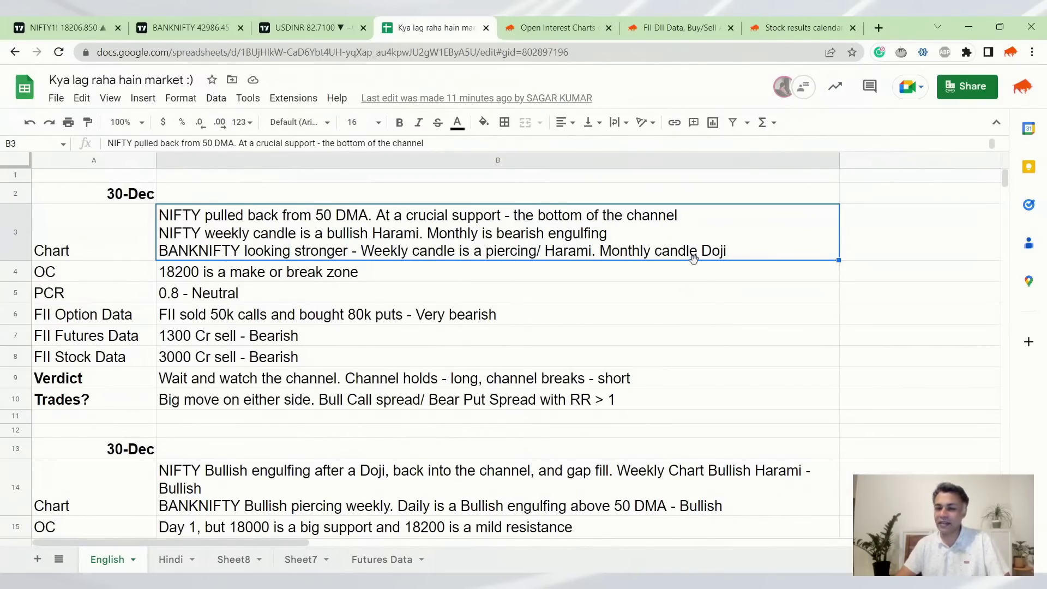
- Show NIFTY's current-expiry OI change chart in Sensibull, then select the OC note in cell B4
left_click(551, 27)
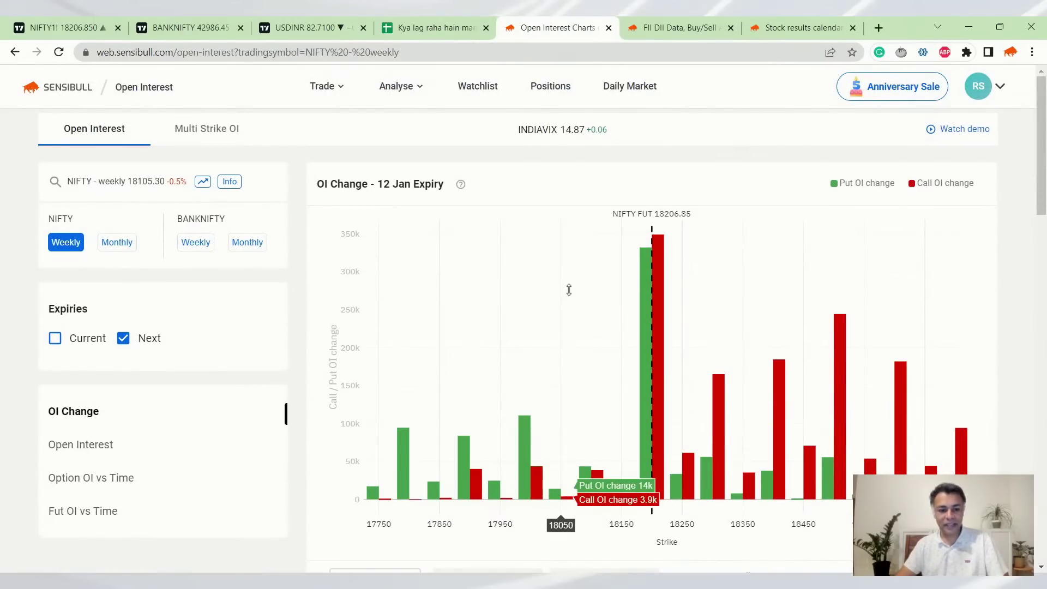
scroll(569, 290, "down", 1)
left_click(123, 317)
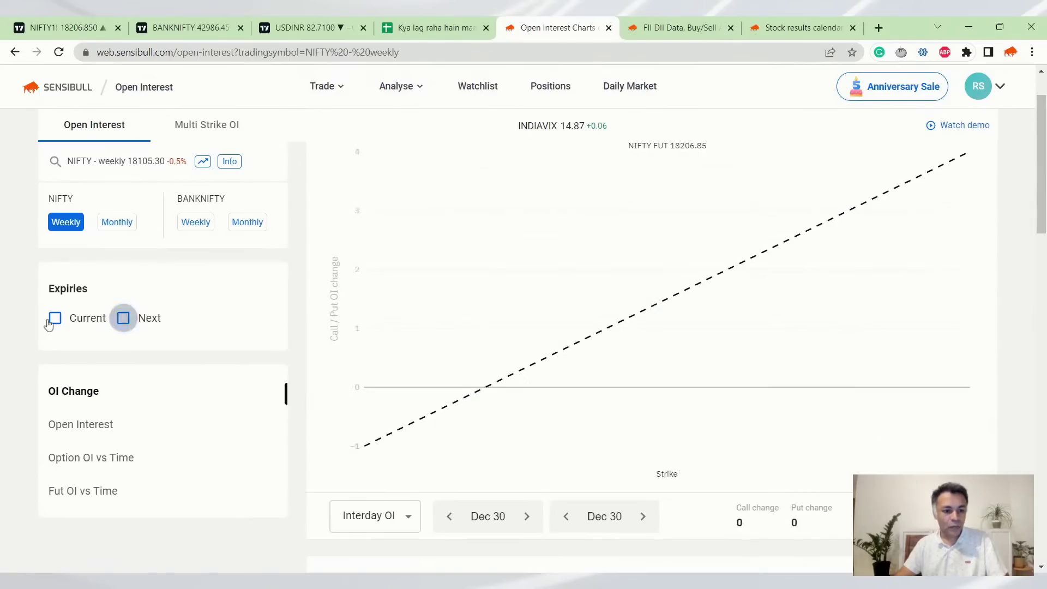
left_click(55, 318)
scroll(490, 319, "down", 1)
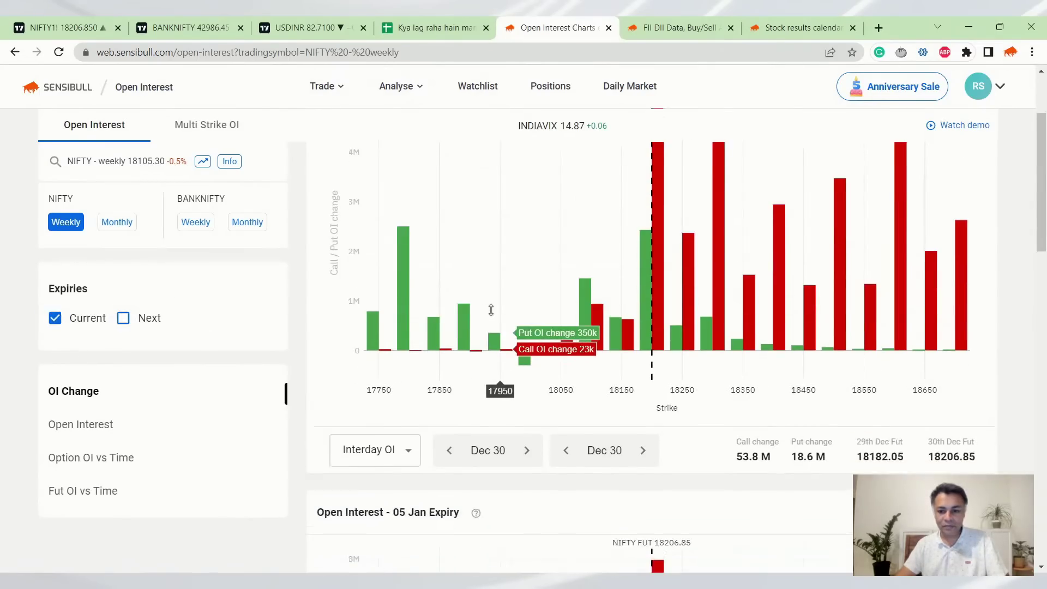
scroll(513, 320, "up", 1)
left_click(410, 28)
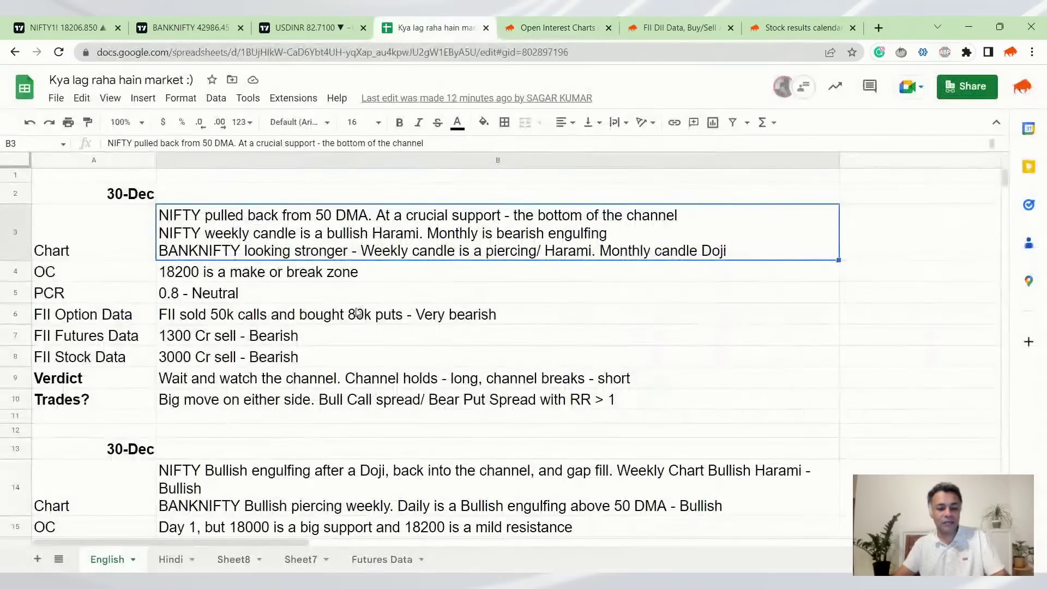
key("Down")
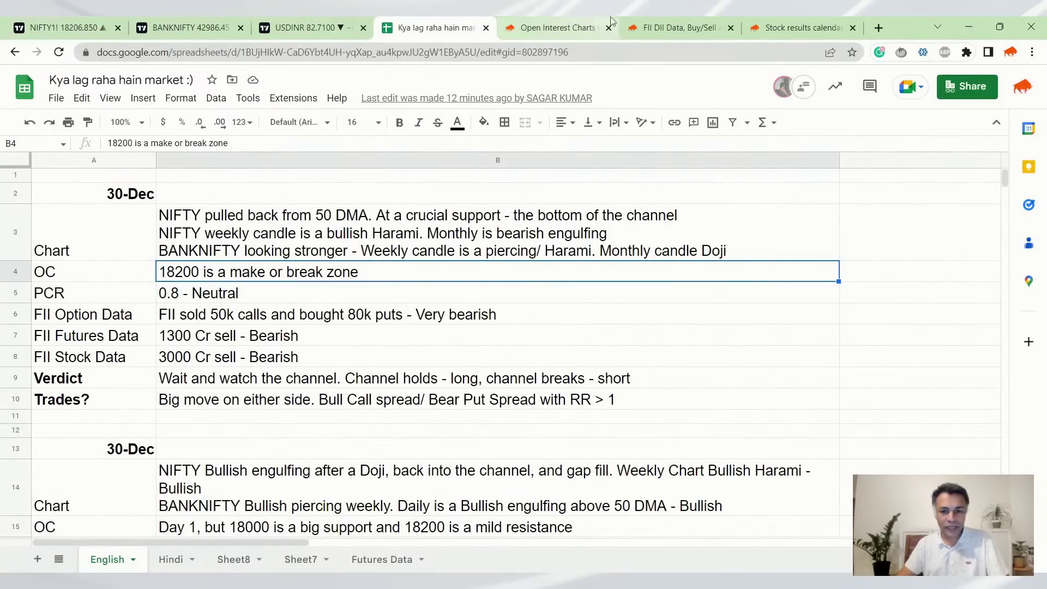
- Scroll the Sensibull Open Interest page down to the 05 Jan expiry chart
left_click(550, 28)
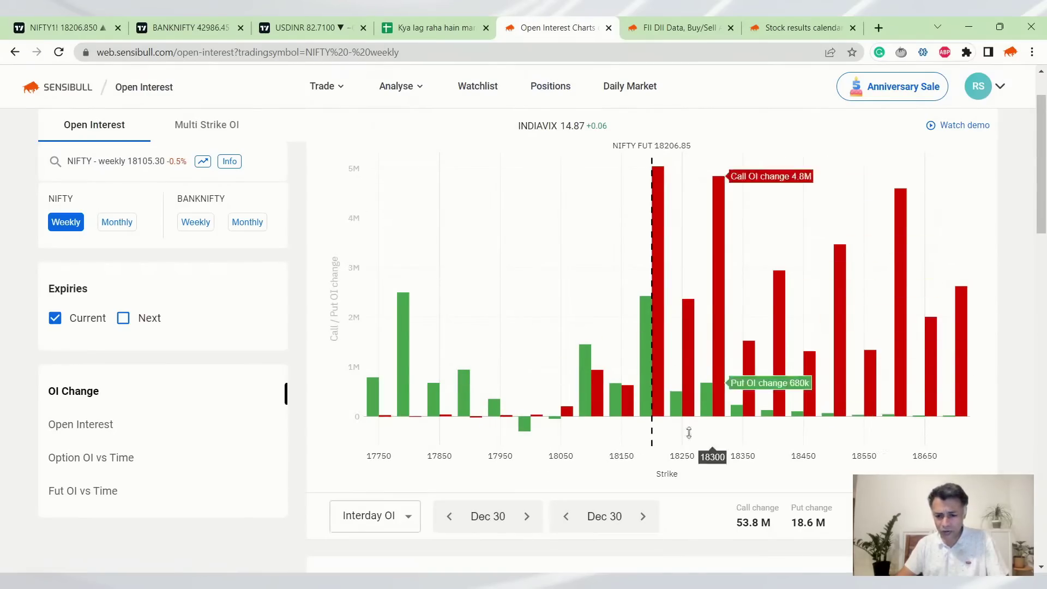
scroll(622, 436, "up", 1)
scroll(785, 272, "down", 2)
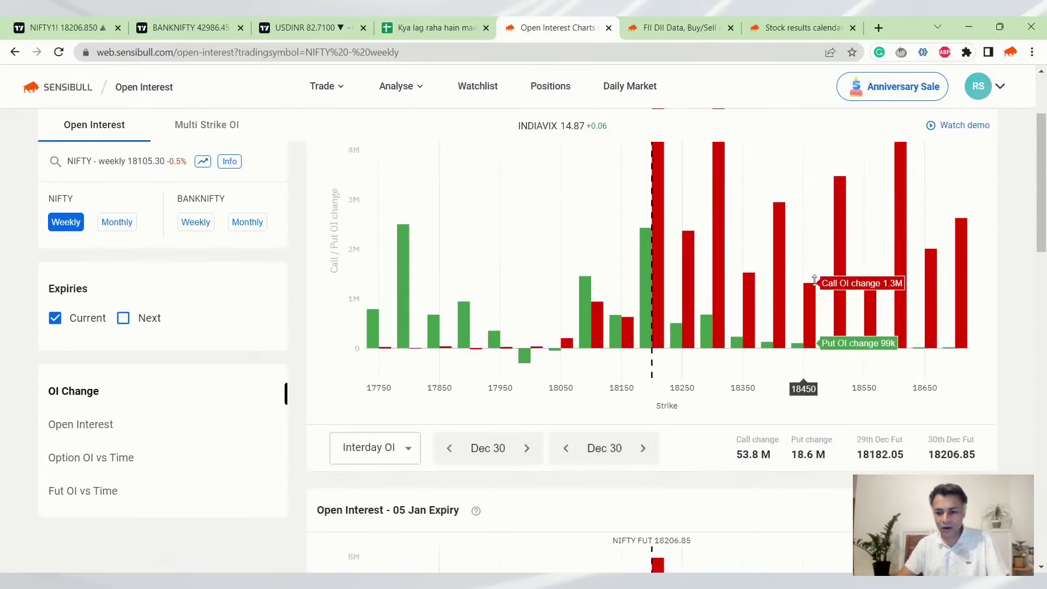
scroll(787, 369, "up", 2)
scroll(775, 491, "down", 2)
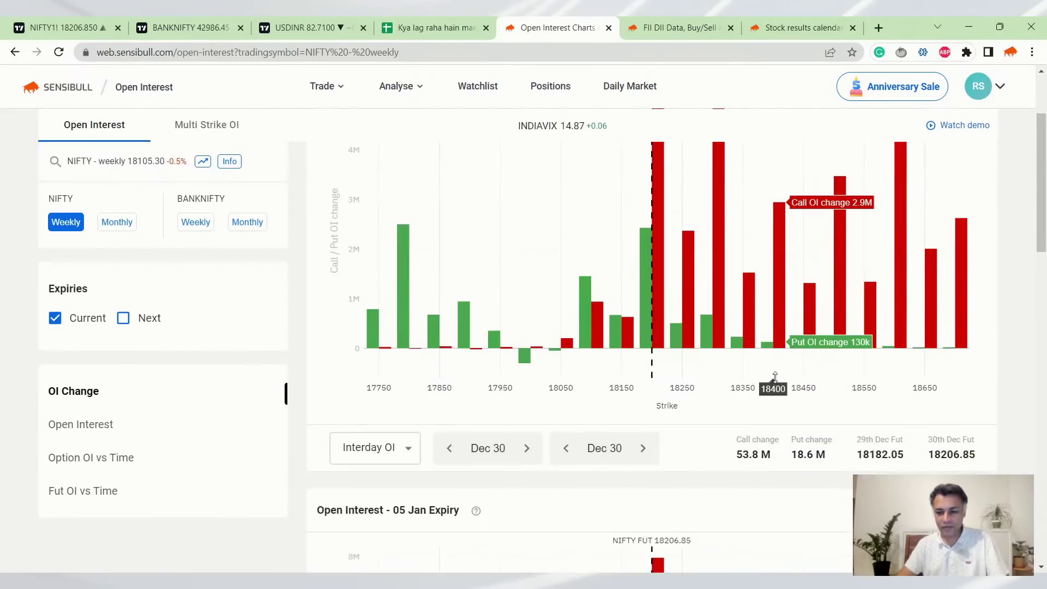
scroll(774, 376, "up", 2)
scroll(648, 310, "down", 1)
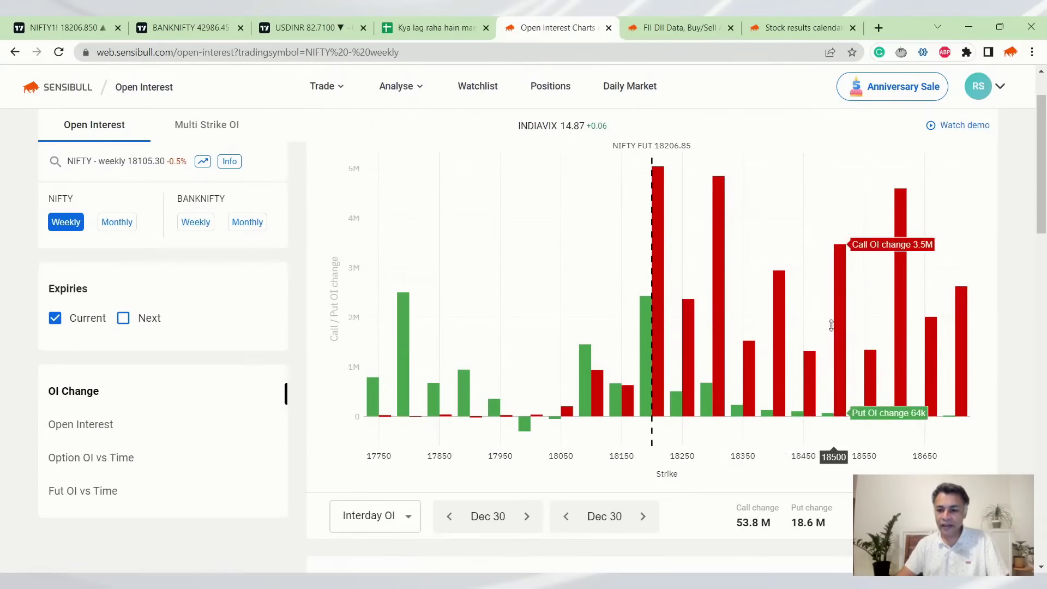
scroll(927, 329, "down", 2)
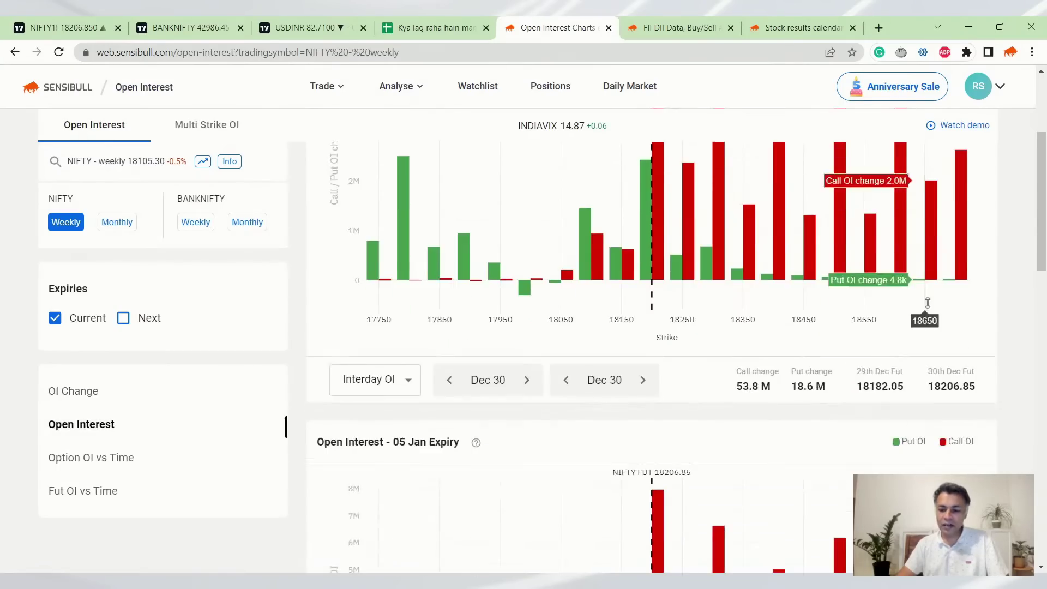
scroll(926, 329, "down", 4)
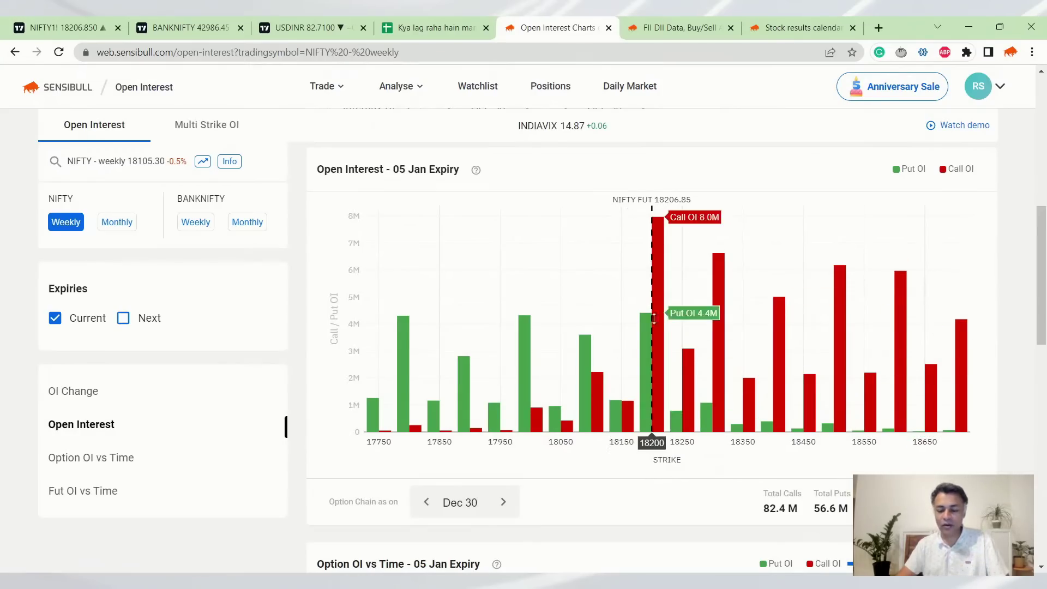
- Rewrite the OC note in B4 as bearish with no support below 18200
left_click(417, 27)
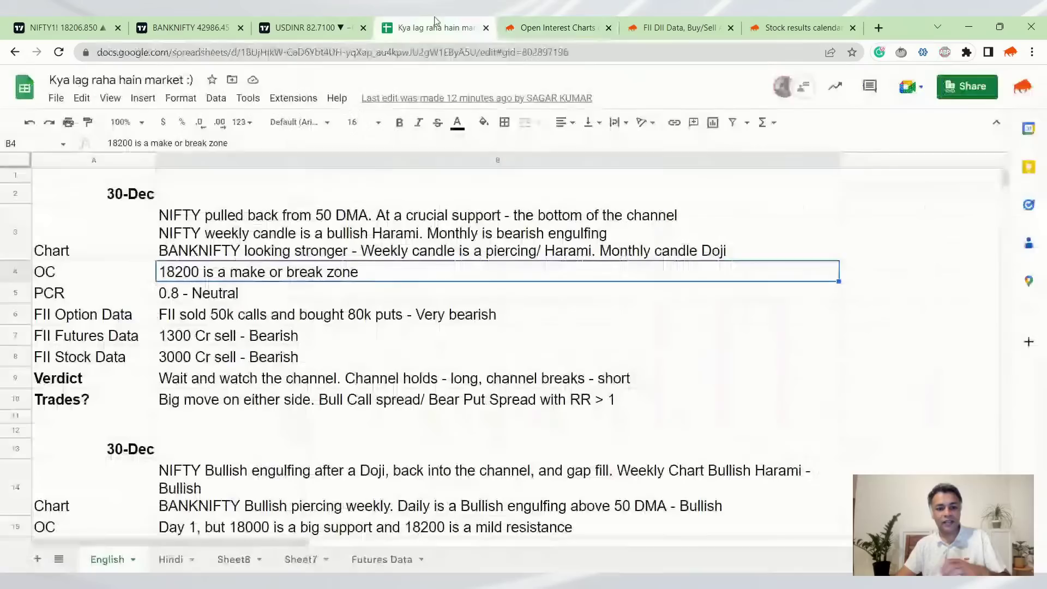
key("Delete")
type("N")
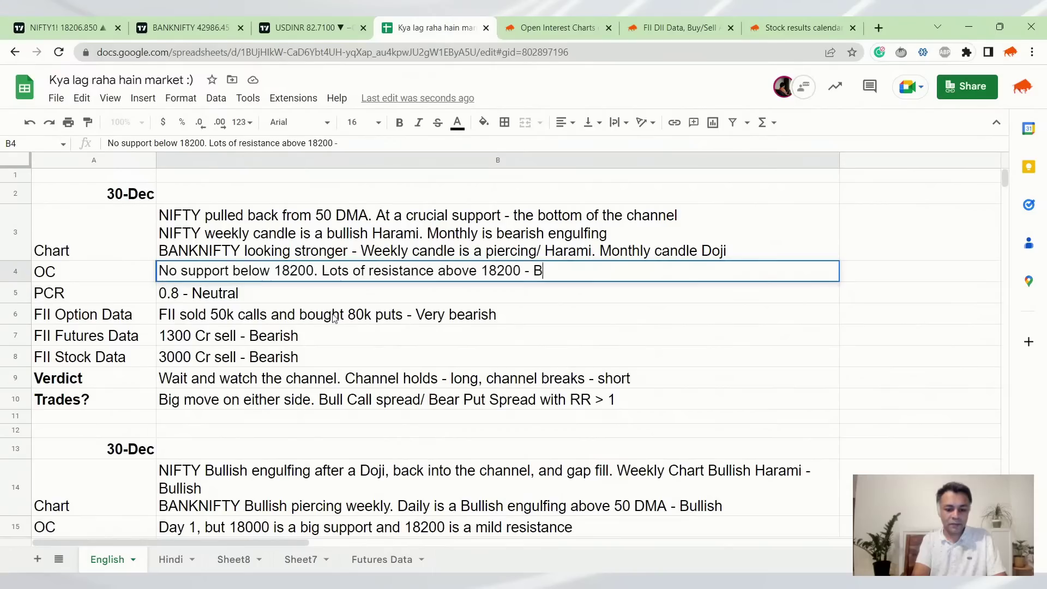
key("Return")
key("Return")
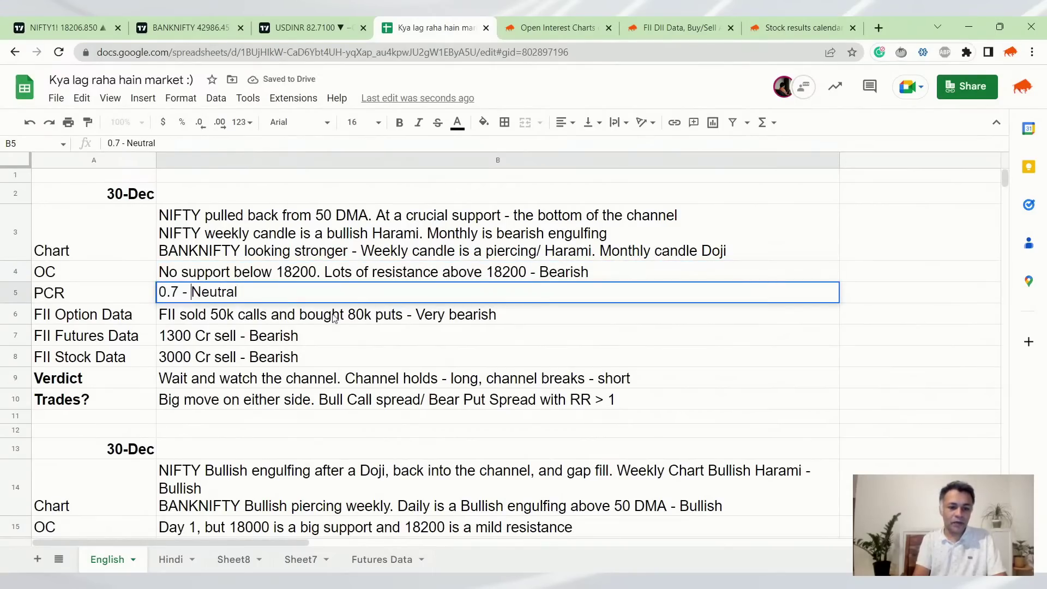
- Replace Neutral with 'Bearish bias' so the PCR entry reads 0.7 - Bearish bias
key("ctrl+shift+Left")
type("Bea")
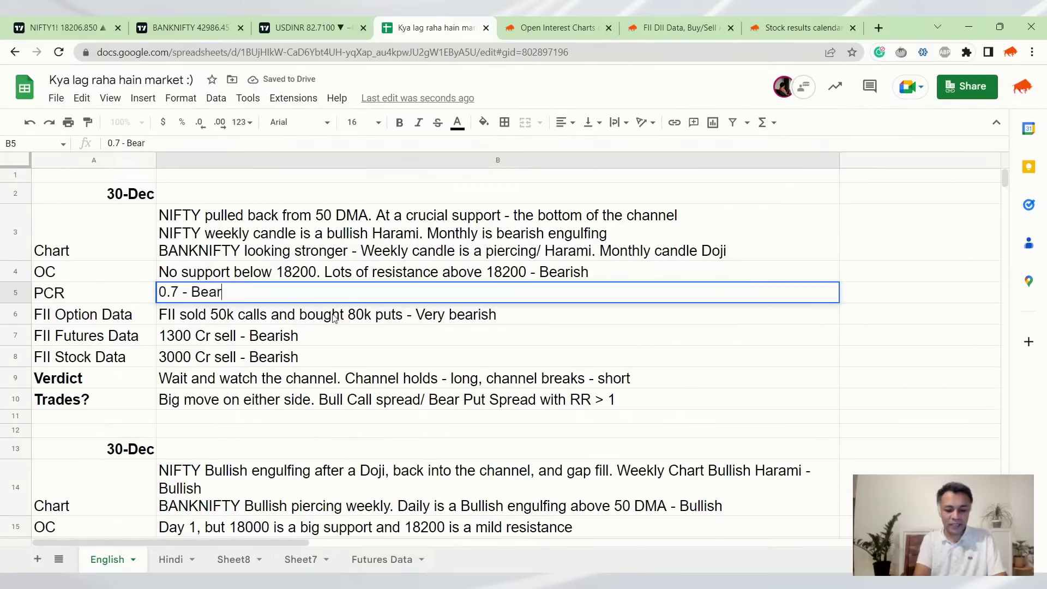
type("rish bias")
key("Return")
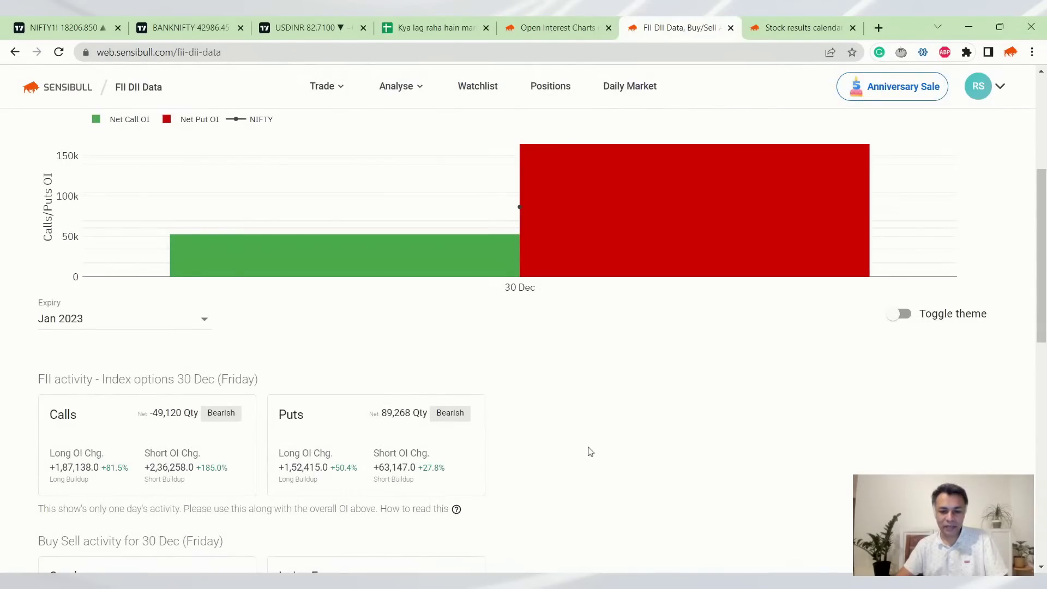
- Scroll through the 30 Dec FII index options data on Sensibull's FII DII Data page
scroll(590, 452, "up", 5)
scroll(518, 426, "down", 1)
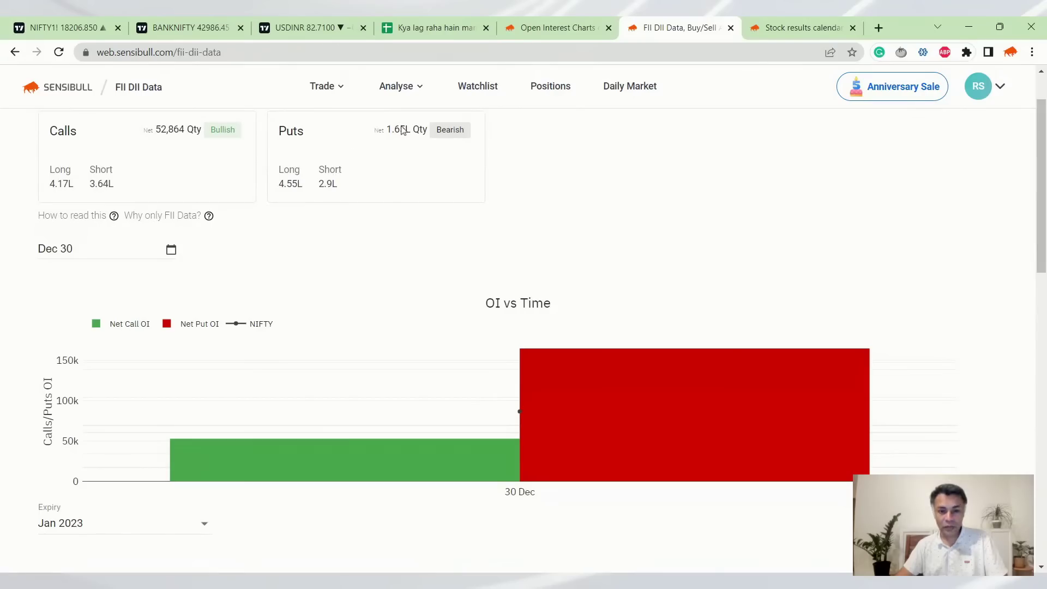
scroll(400, 130, "down", 3)
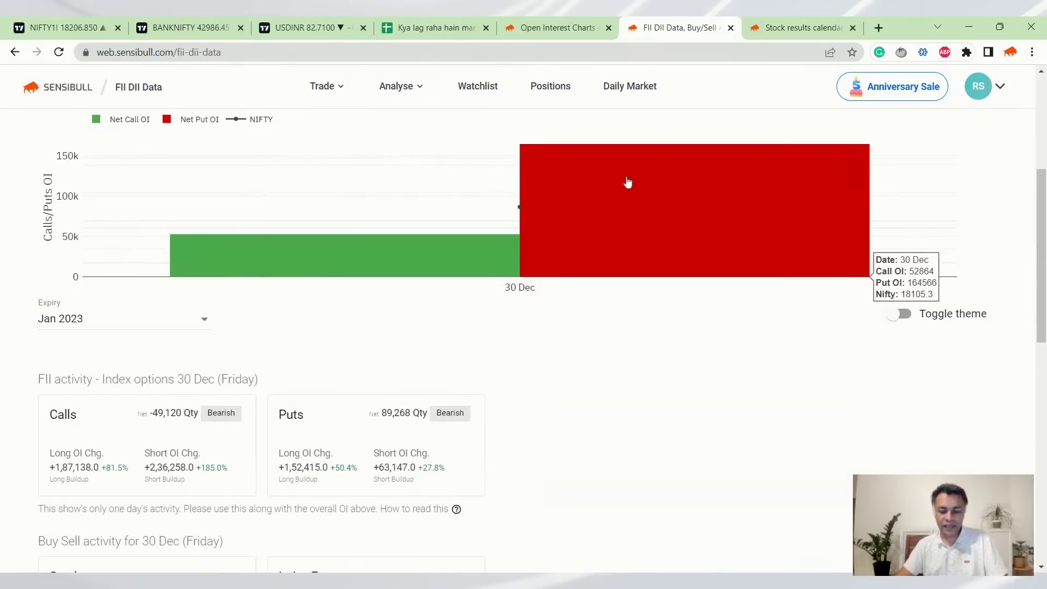
scroll(427, 260, "down", 1)
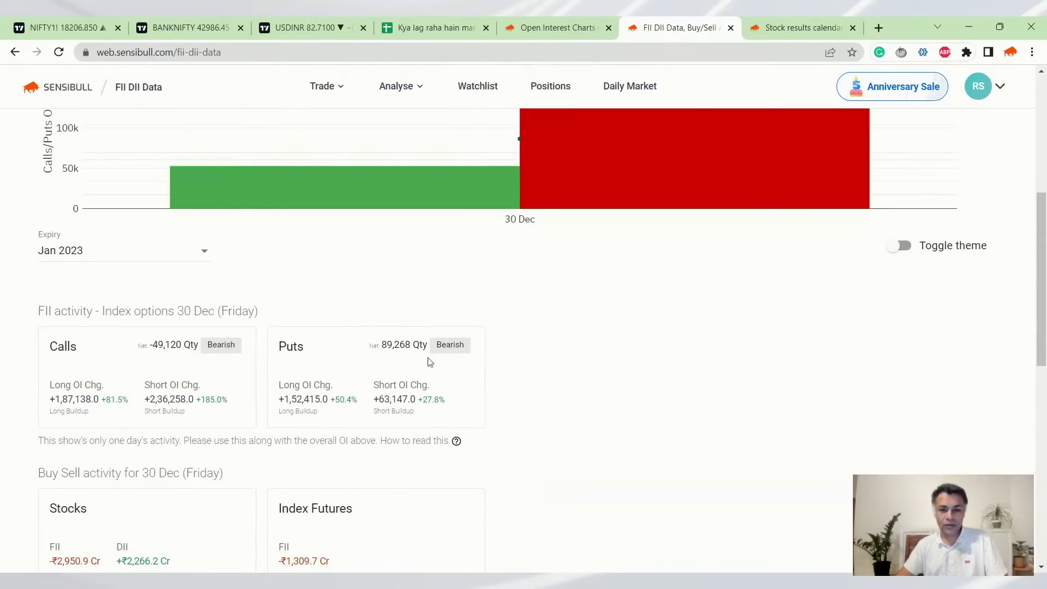
left_click(402, 26)
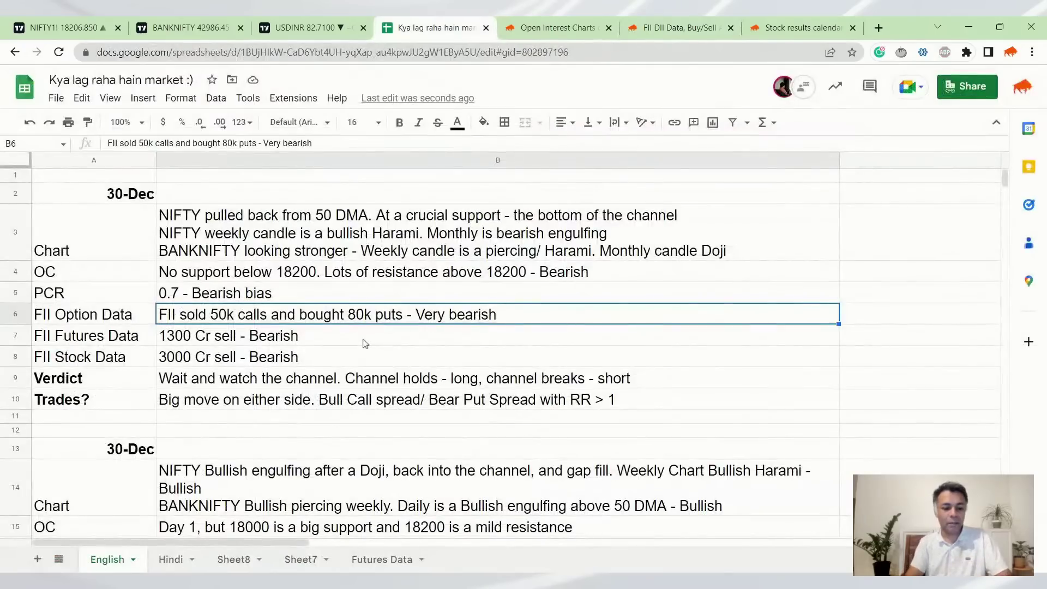
- Correct the FII Option Data in B6 from 80k to 90k puts
key("Return")
key("ctrl+Left")
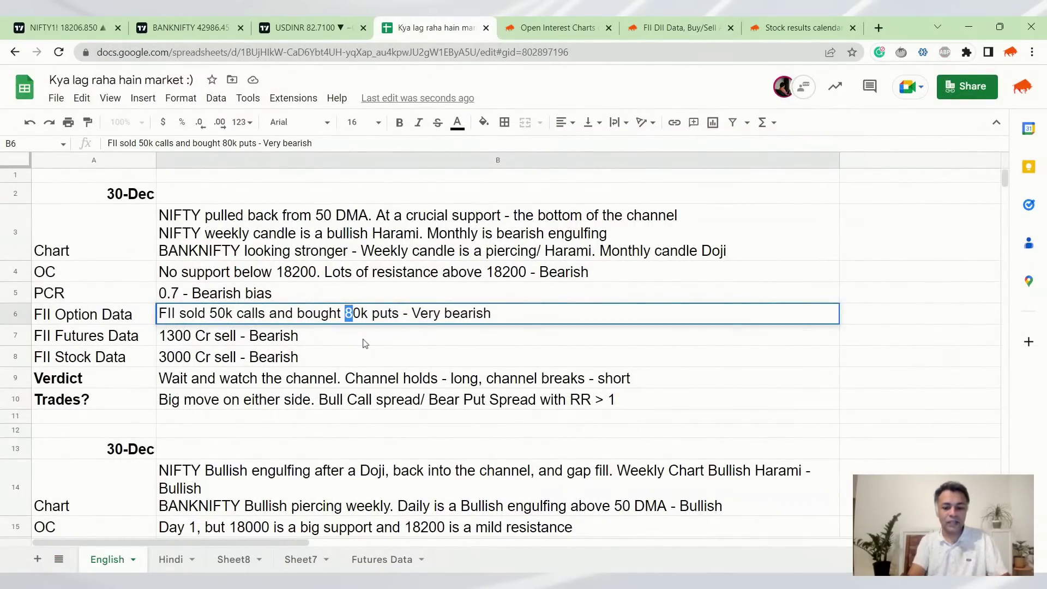
type("9")
key("Return")
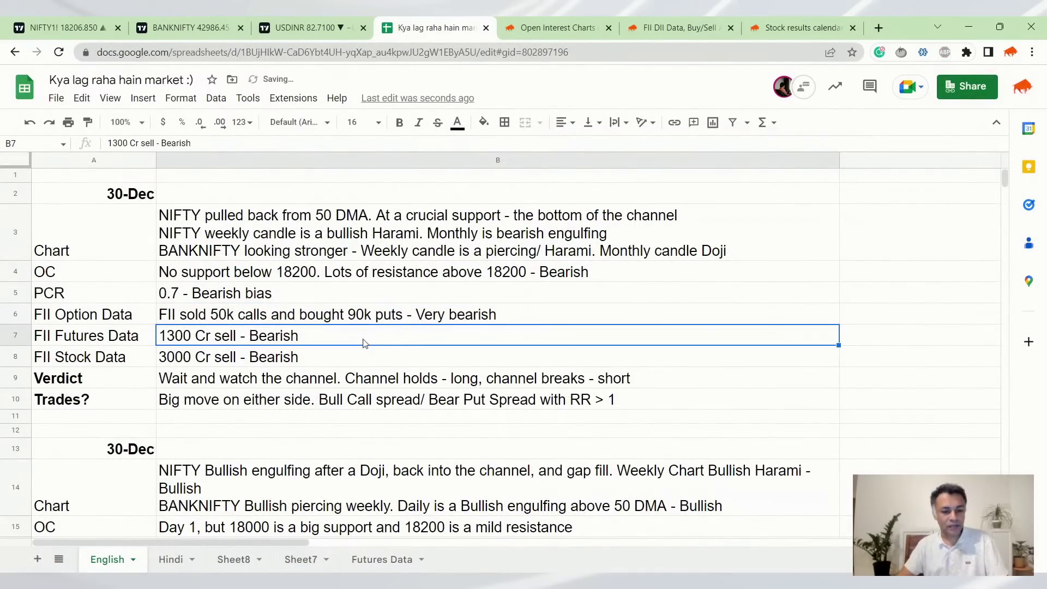
key("Down")
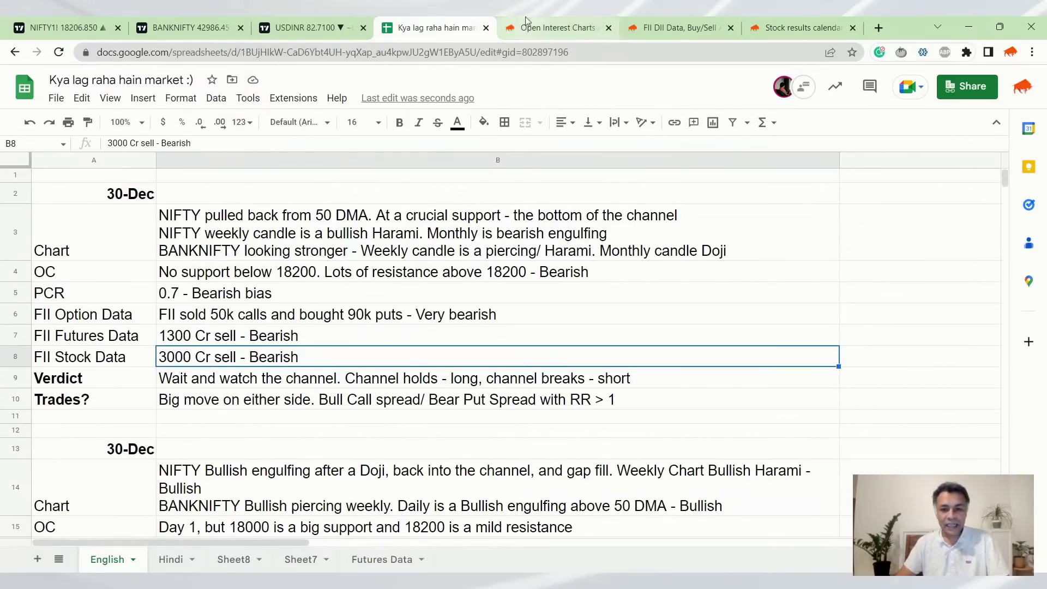
- Append 'Bias bearish because OI and FII' to the Verdict in B9
left_click(525, 377)
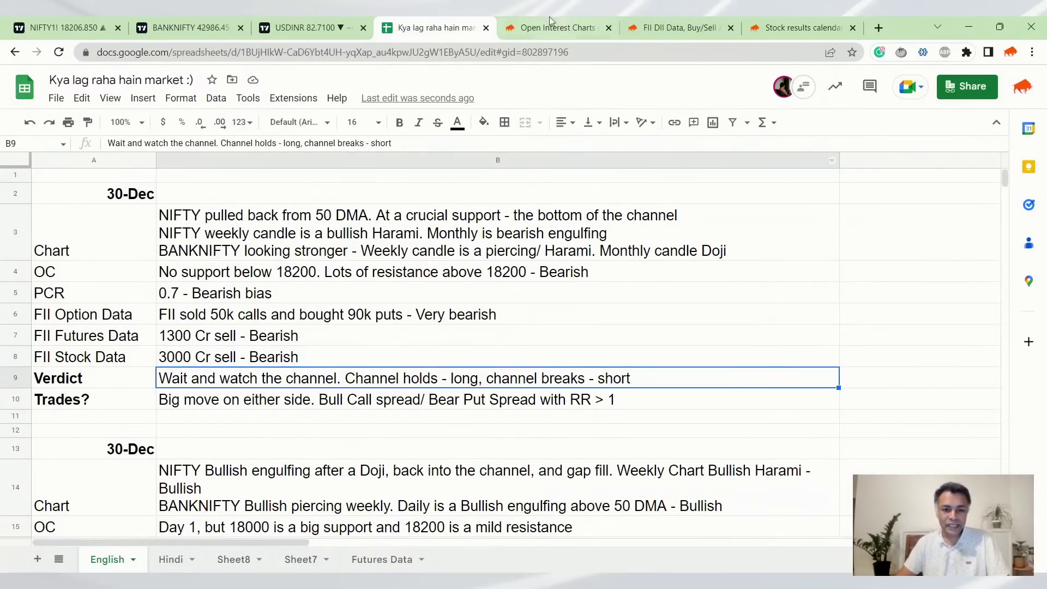
left_click(83, 22)
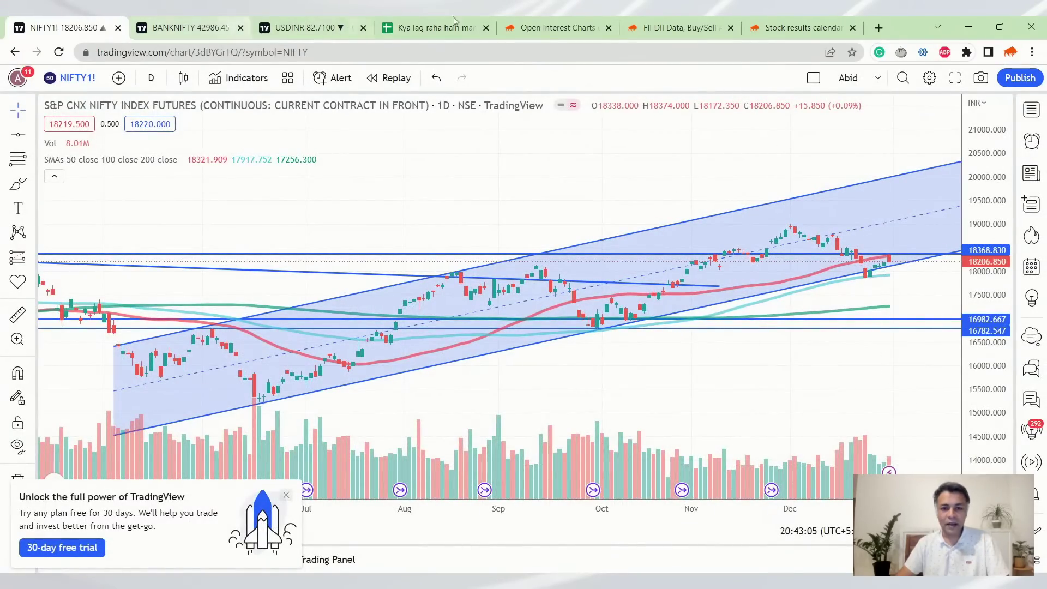
left_click(436, 26)
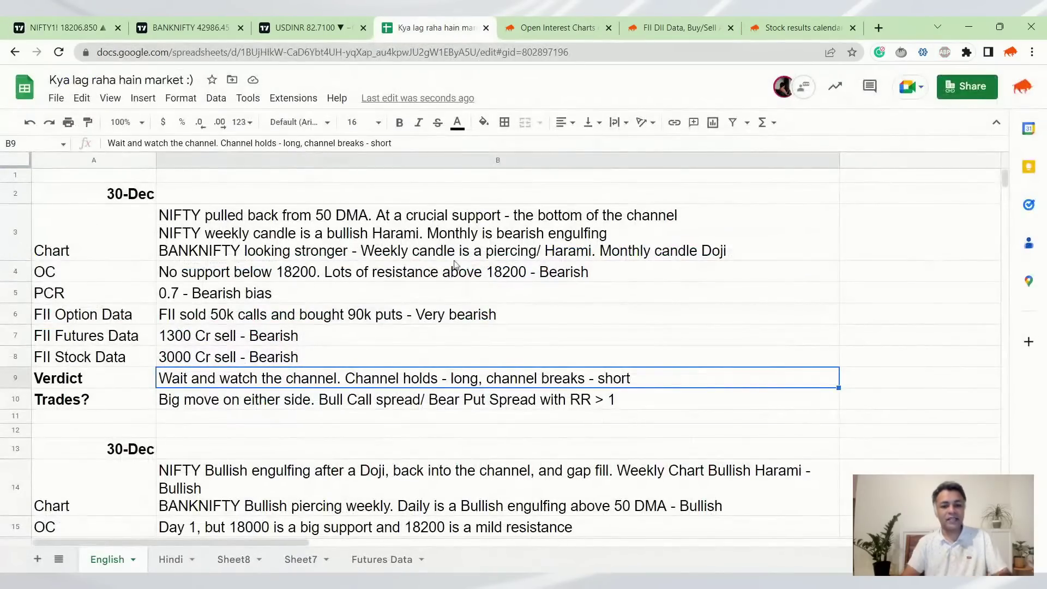
key("Return")
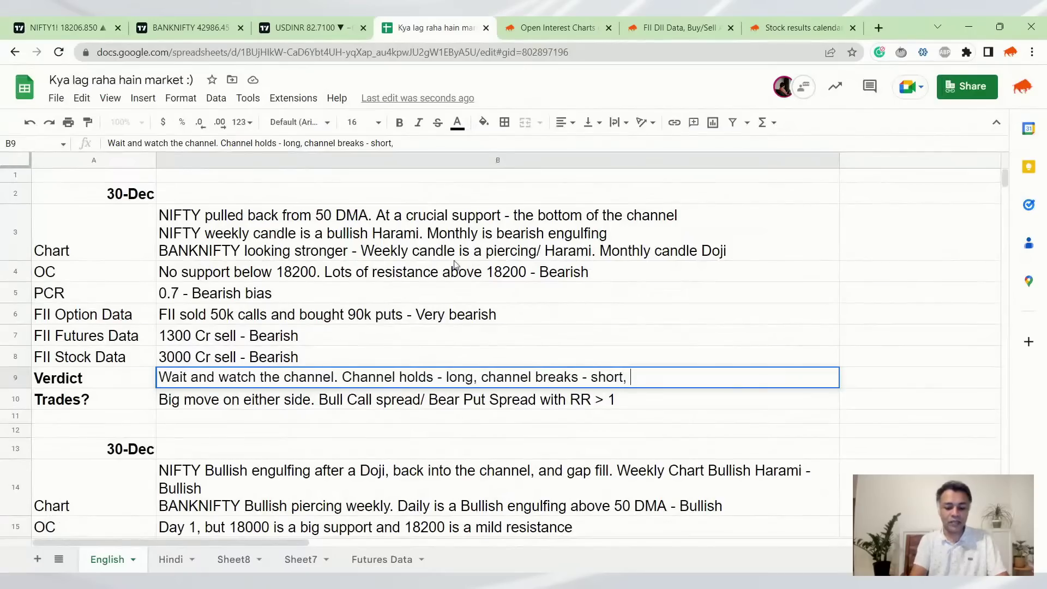
type("Bias bearish ")
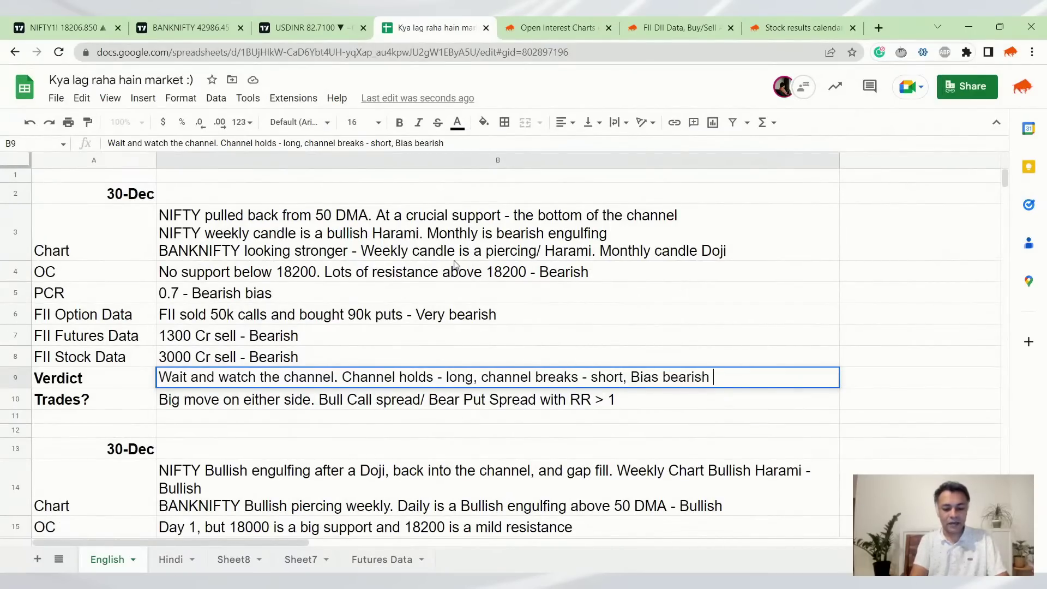
type("because ")
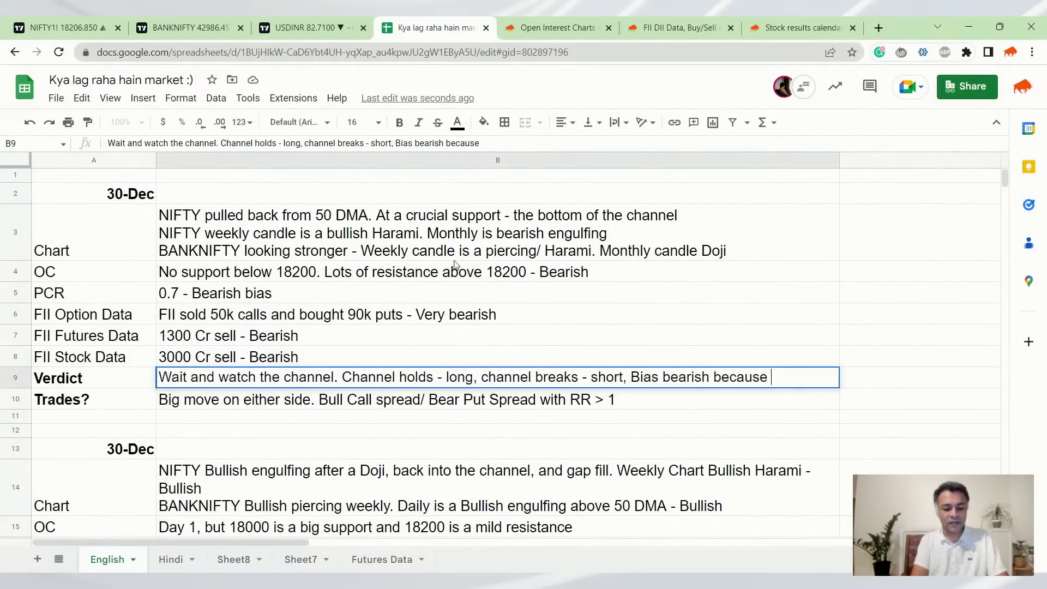
type("OI and FII")
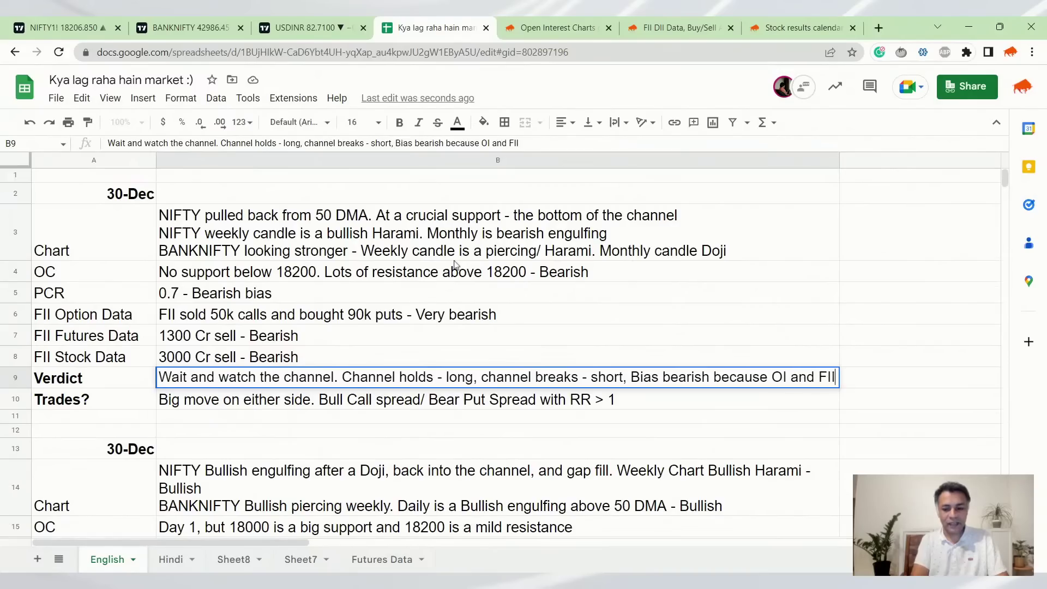
key("Return")
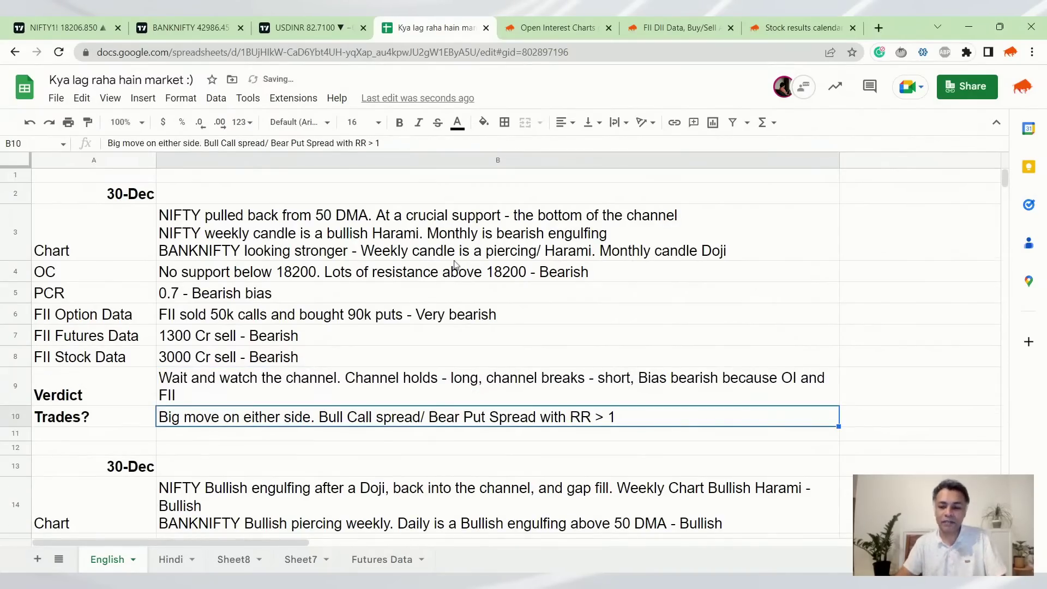
- Widen column B for one-line notes, then go back to the NIFTY1! TradingView chart
left_click_drag(838, 160, 868, 160)
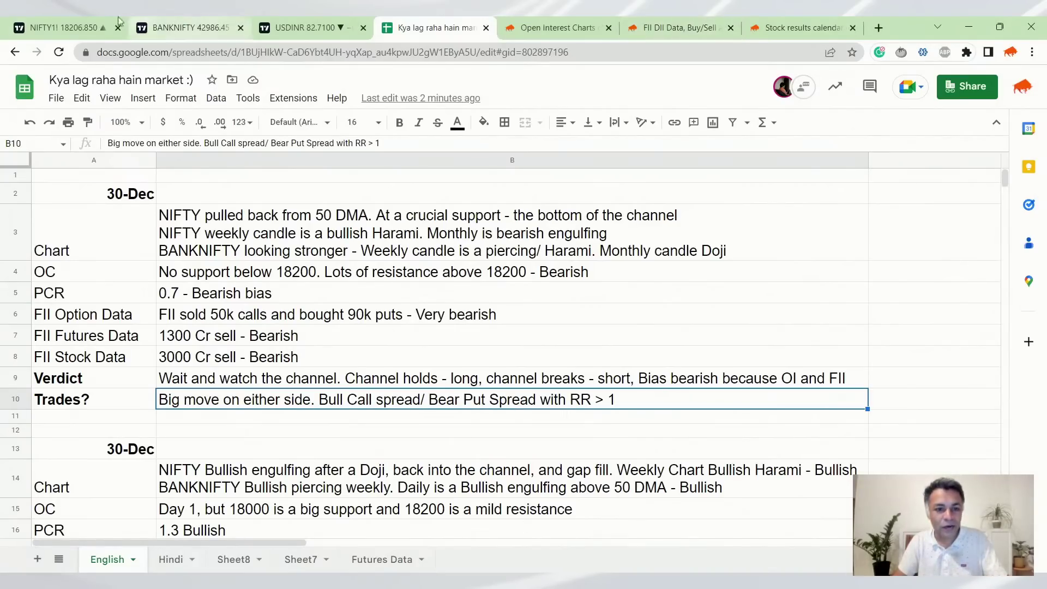
left_click(101, 27)
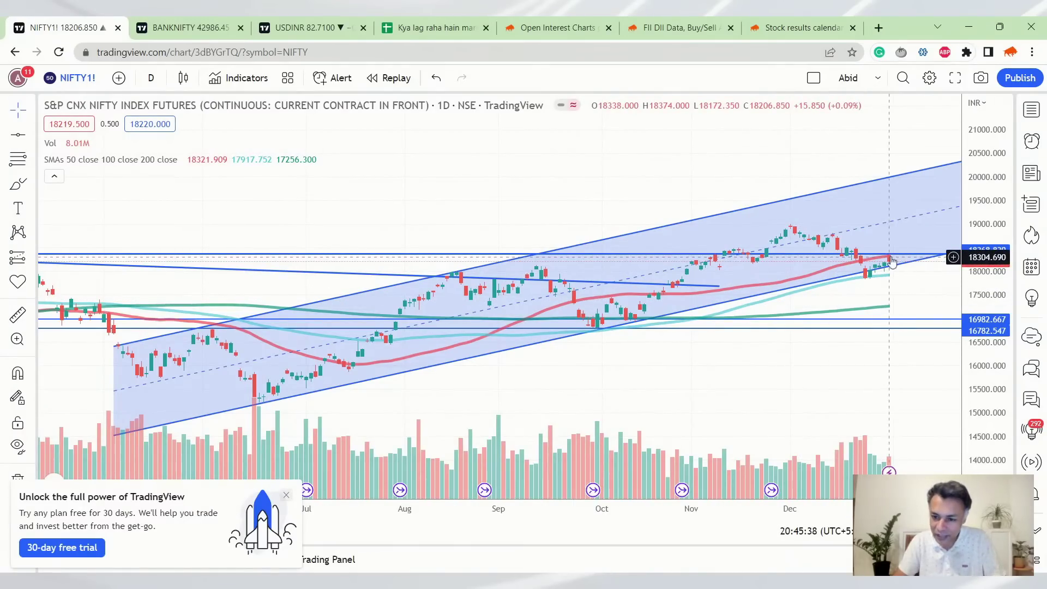
- Zoom out the NIFTY1! daily chart to show the July–December rising channel, inspecting the channel drawing
scroll(890, 261, "down", 5)
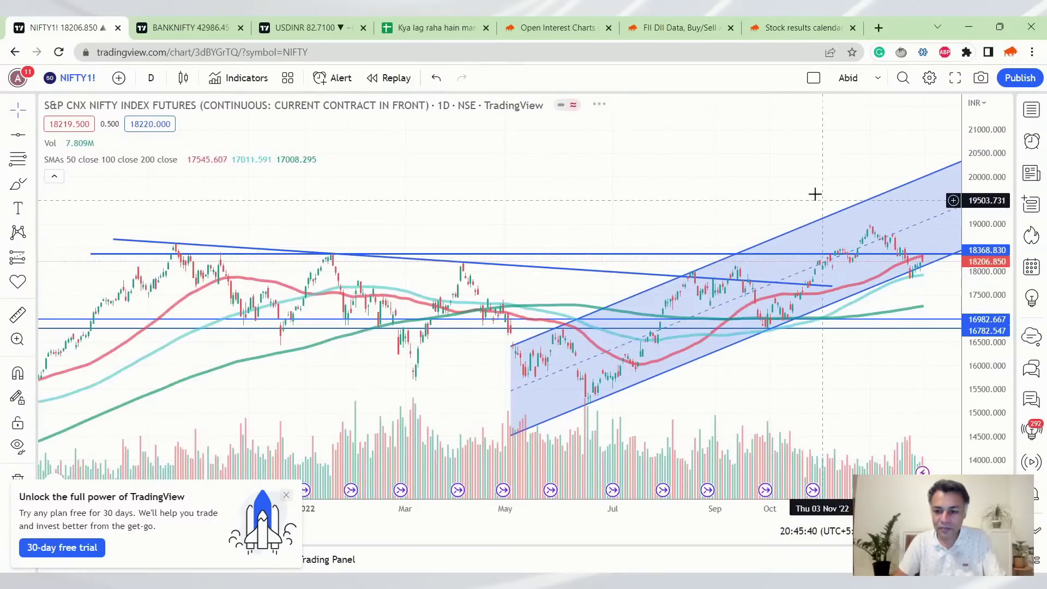
scroll(814, 195, "up", 4)
scroll(789, 180, "up", 3)
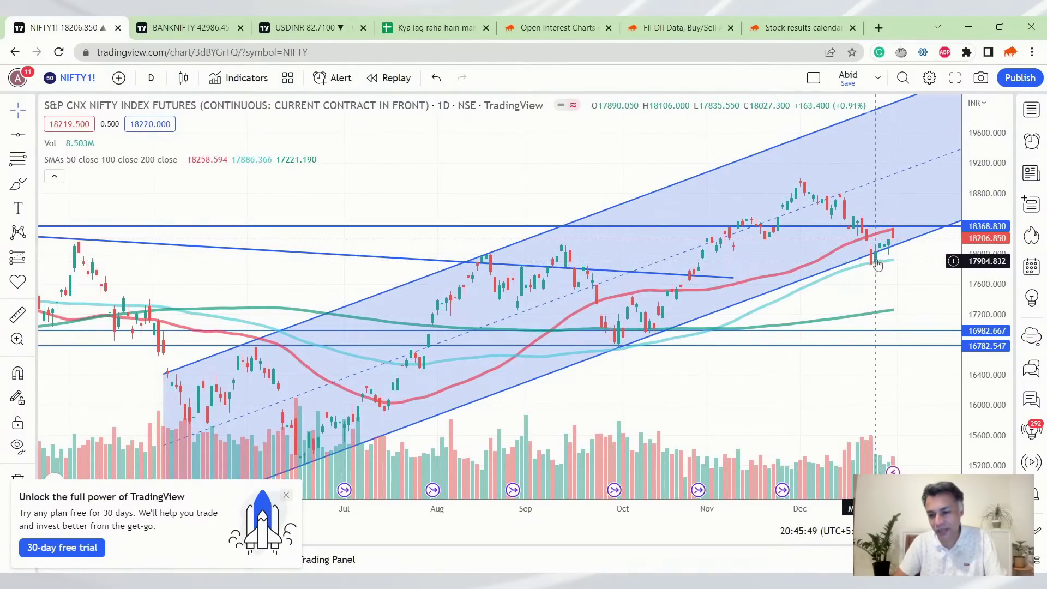
left_click(887, 254)
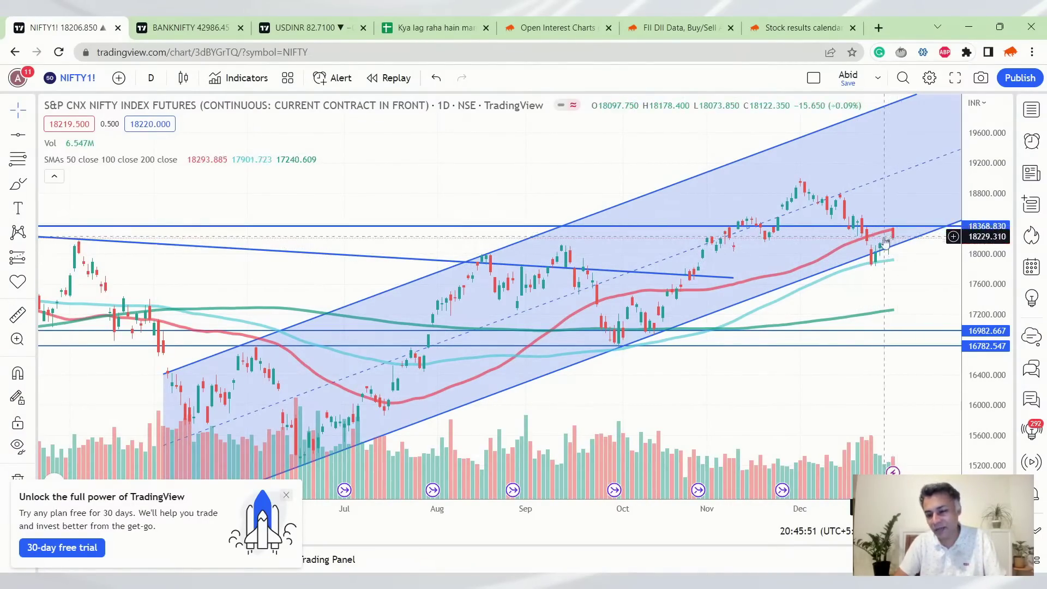
left_click(889, 263)
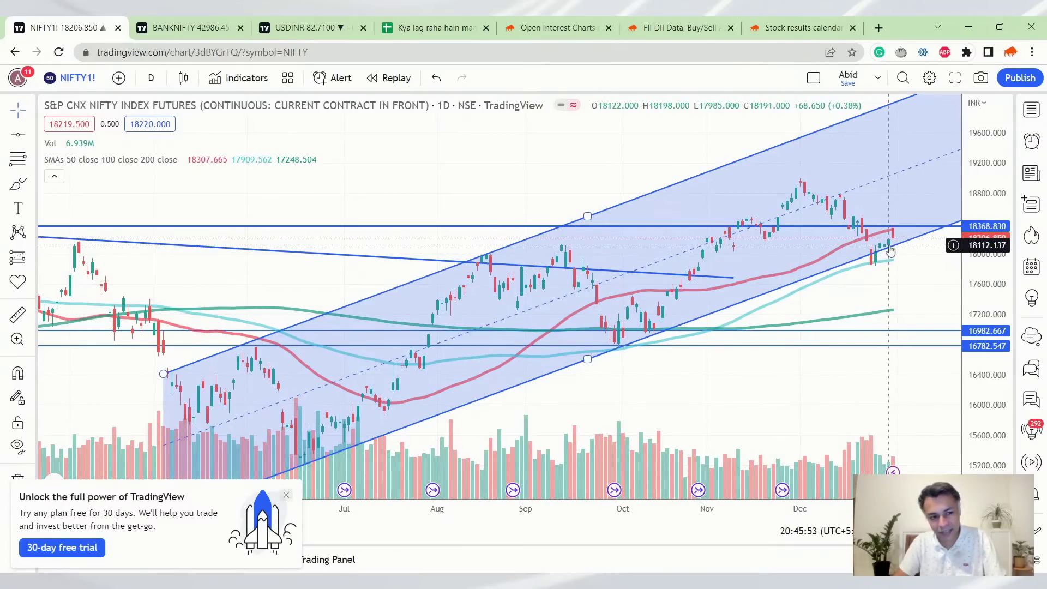
scroll(887, 257, "up", 1)
scroll(886, 258, "up", 3)
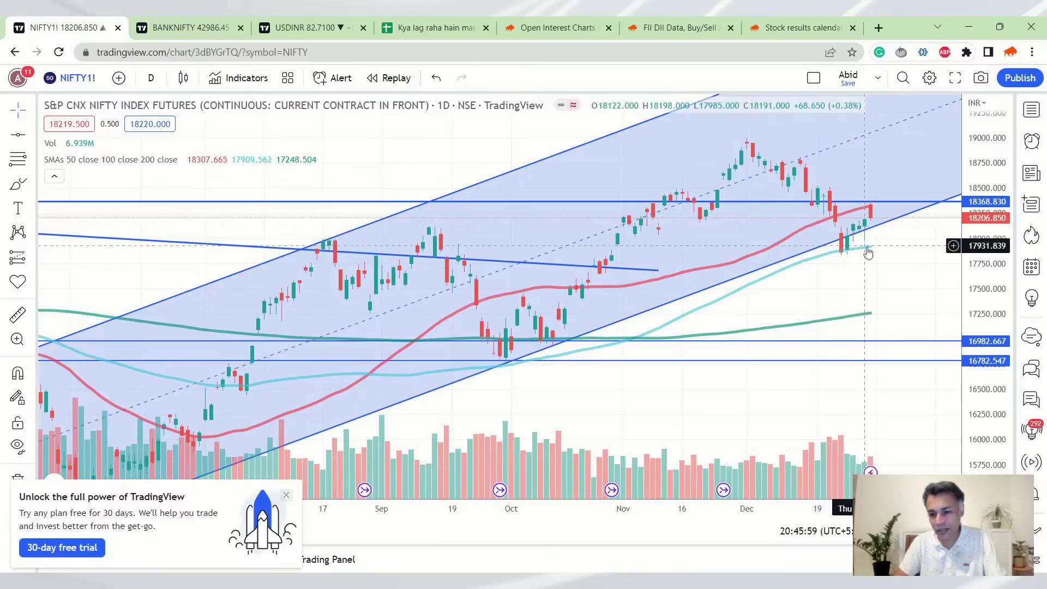
scroll(869, 231, "down", 5)
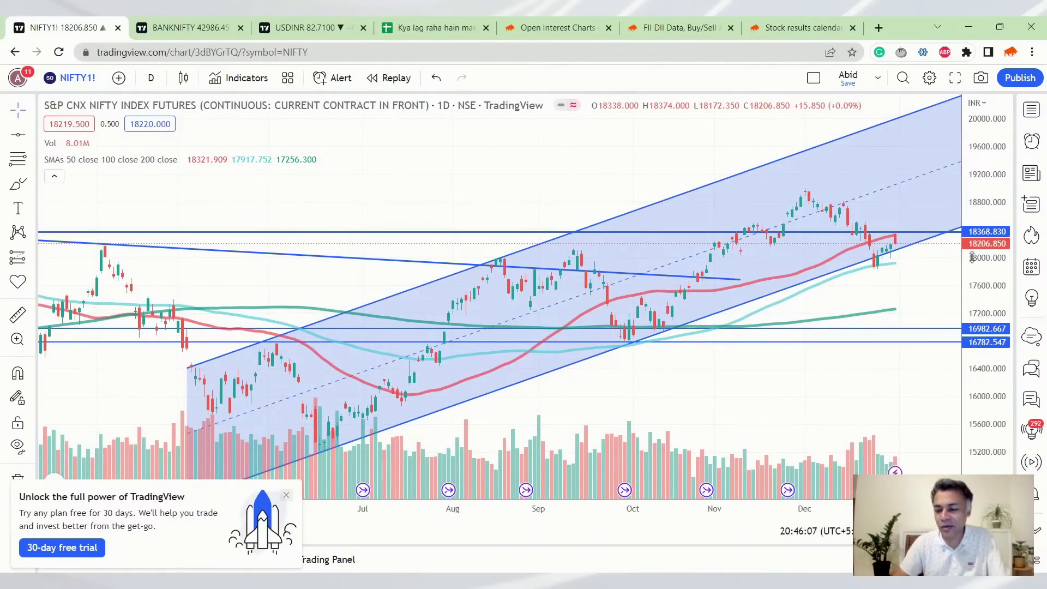
left_click(899, 253)
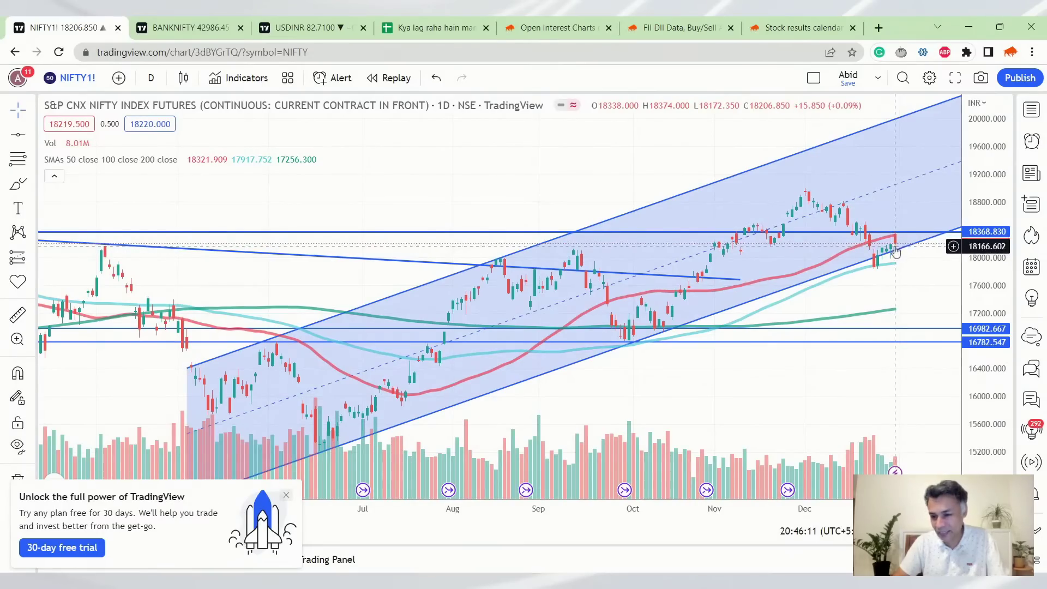
left_click(904, 248)
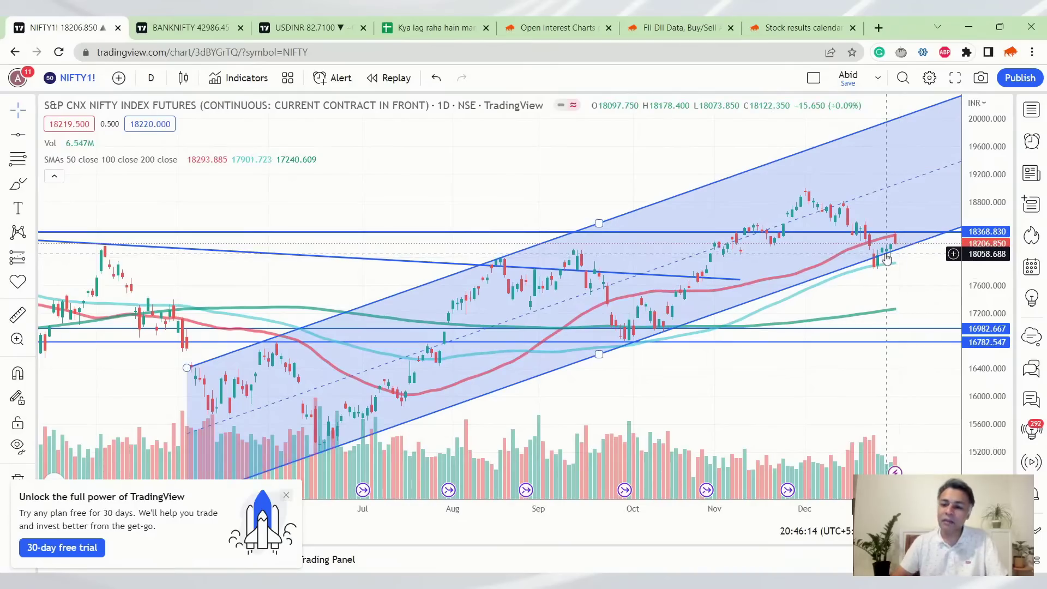
left_click(886, 258)
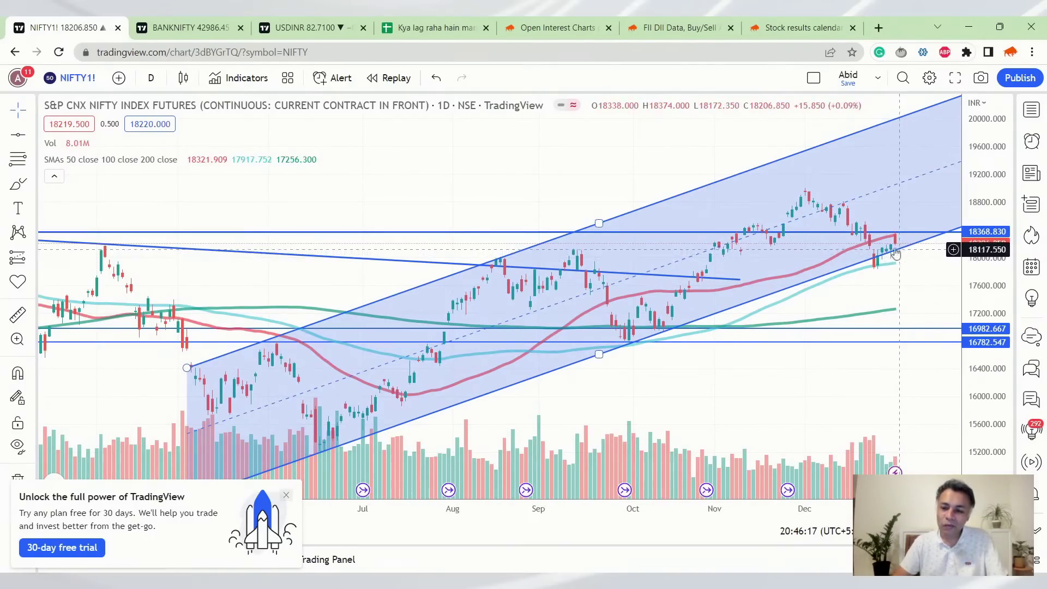
left_click(899, 251)
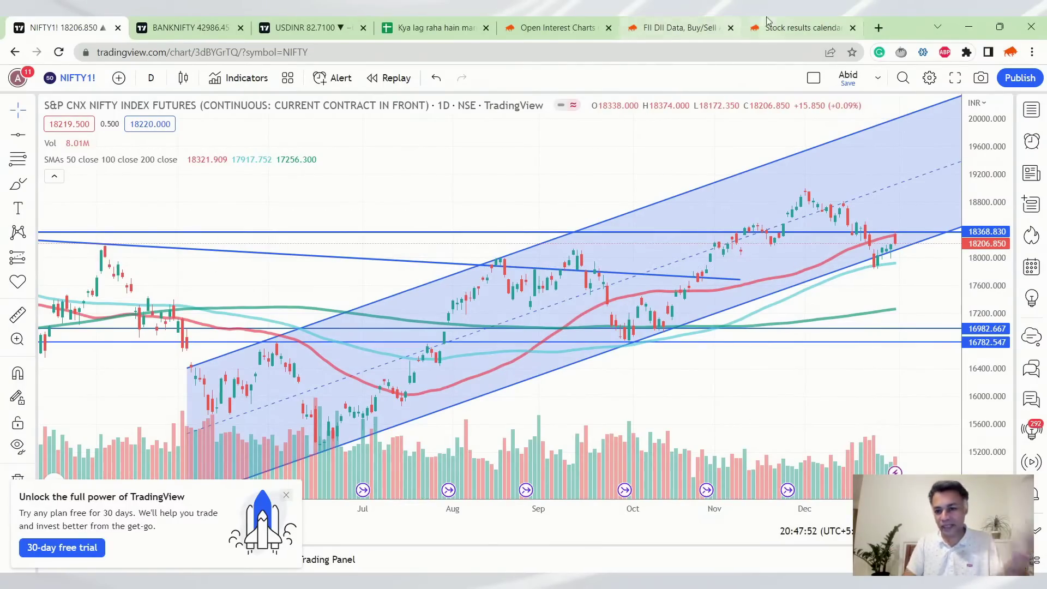
- Switch to the Sensibull stock market calendar and scroll through its Global Events list
left_click(797, 27)
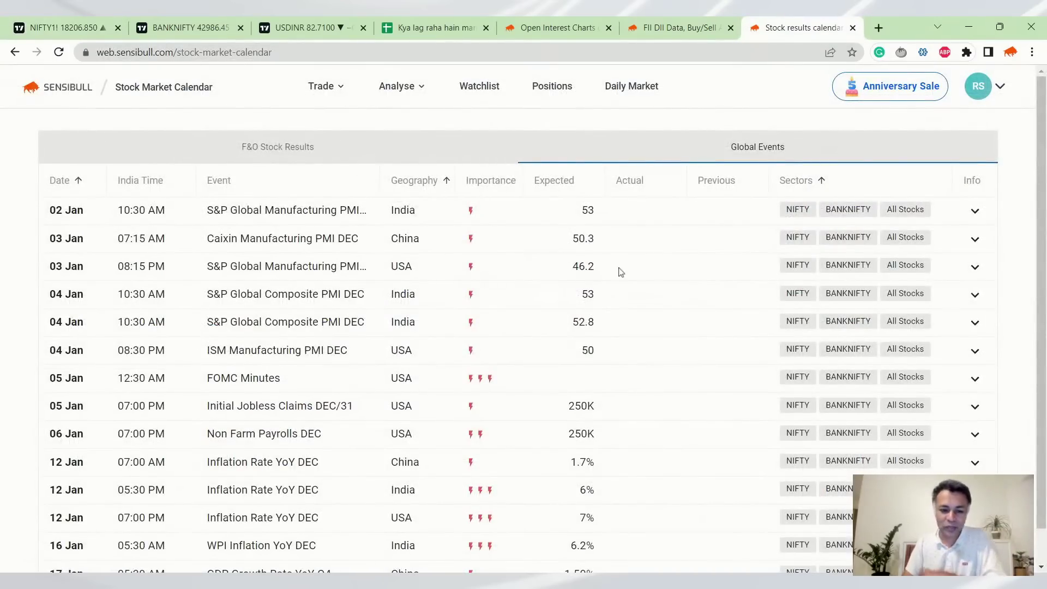
scroll(619, 277, "down", 1)
scroll(604, 291, "up", 1)
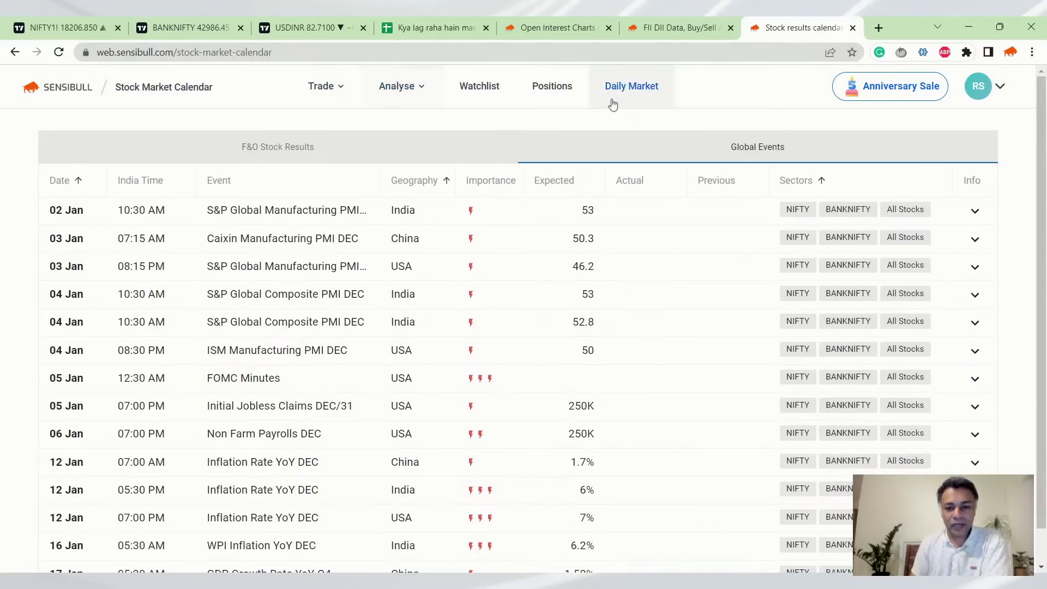
- Look through Sensibull's Trade and Analyse menus, then close them
left_click(324, 86)
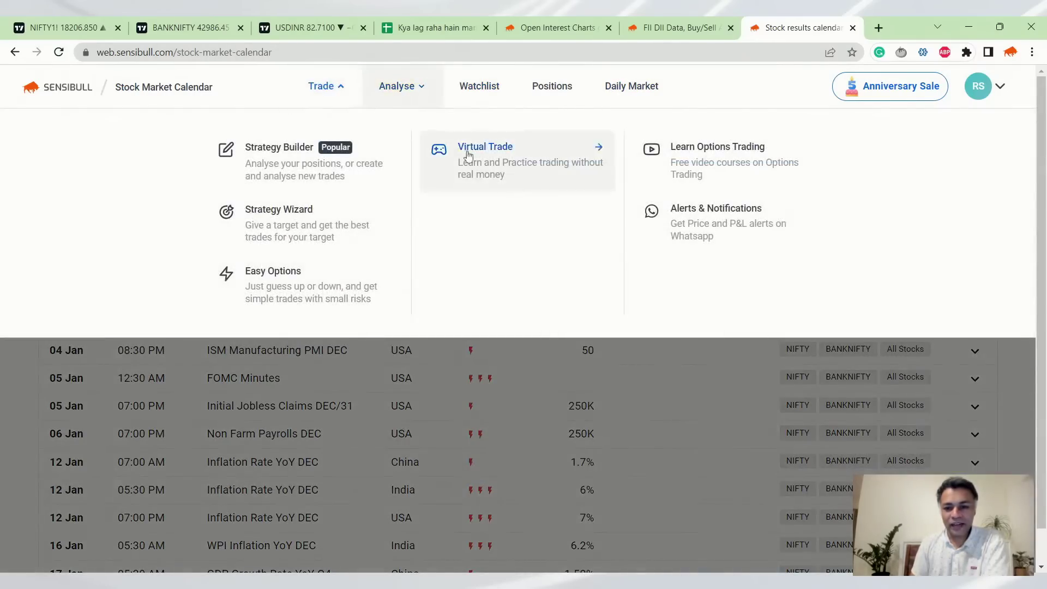
left_click(417, 87)
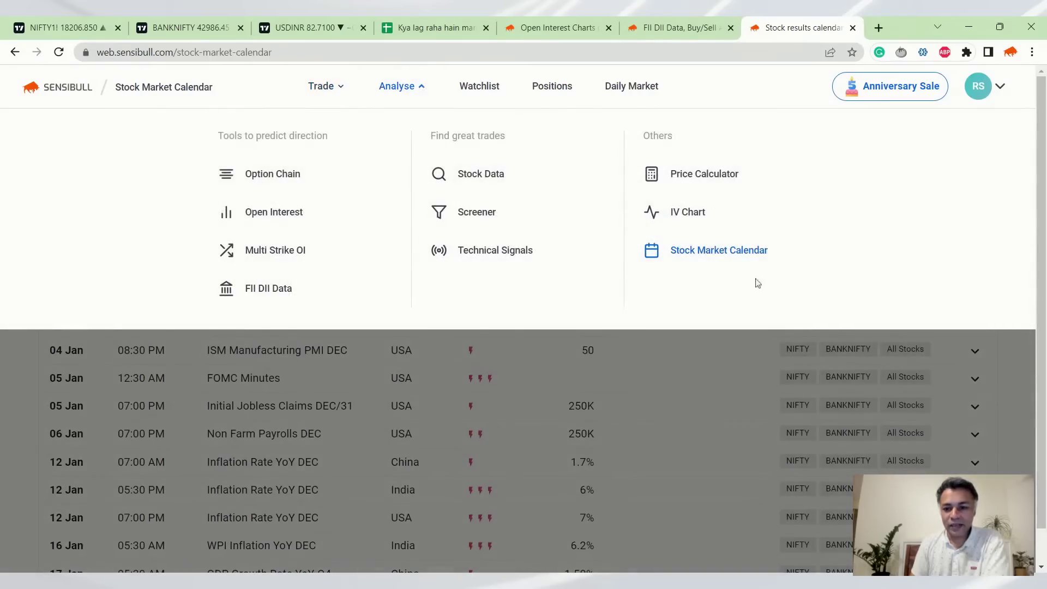
left_click(733, 251)
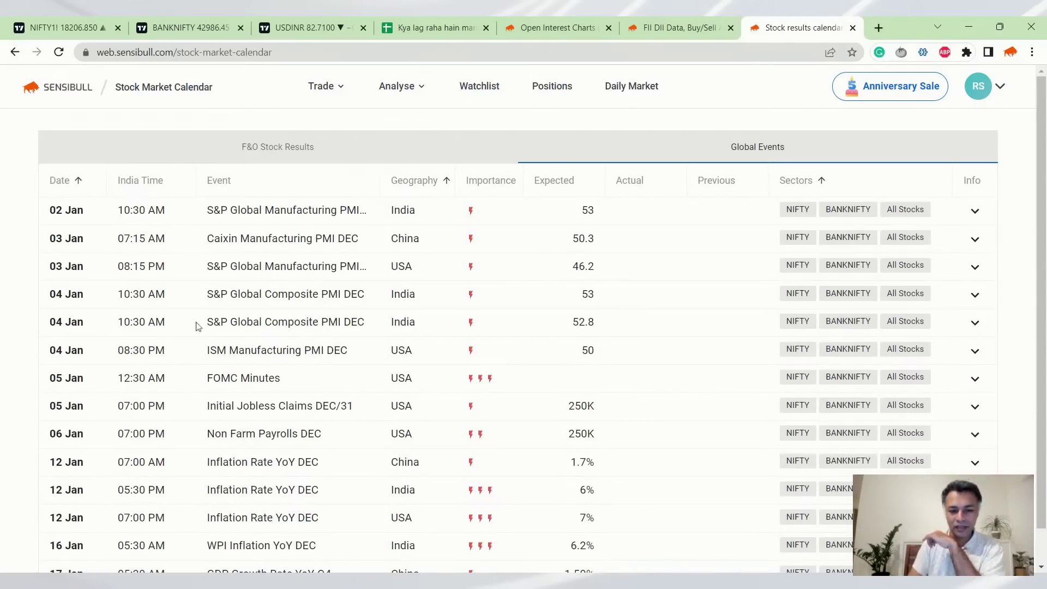
- Highlight the 05 Jan FOMC Minutes event in the calendar, then clear the highlight
left_click_drag(55, 381, 90, 384)
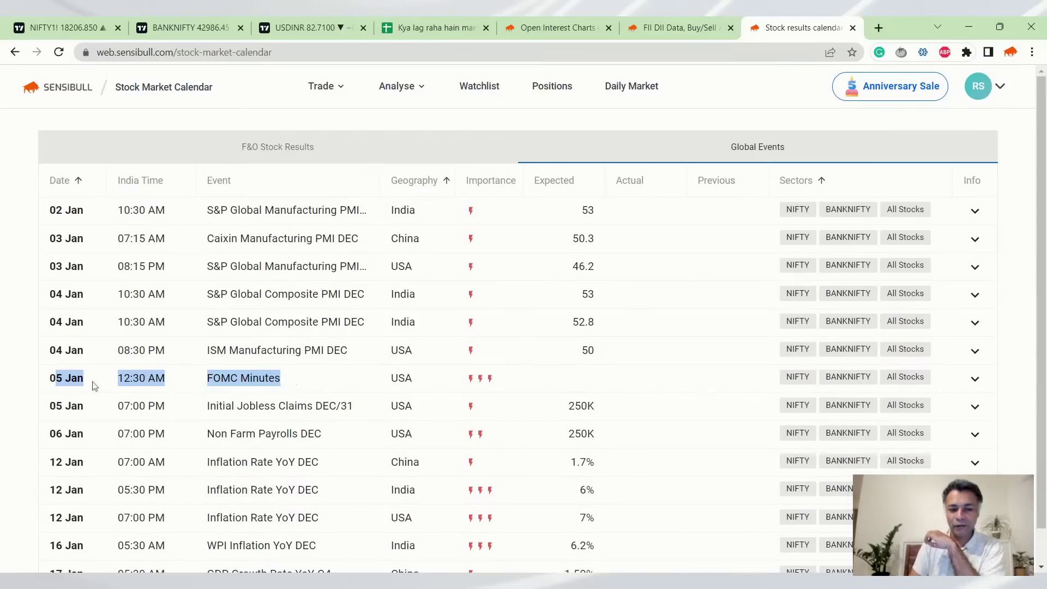
triple_click(90, 384)
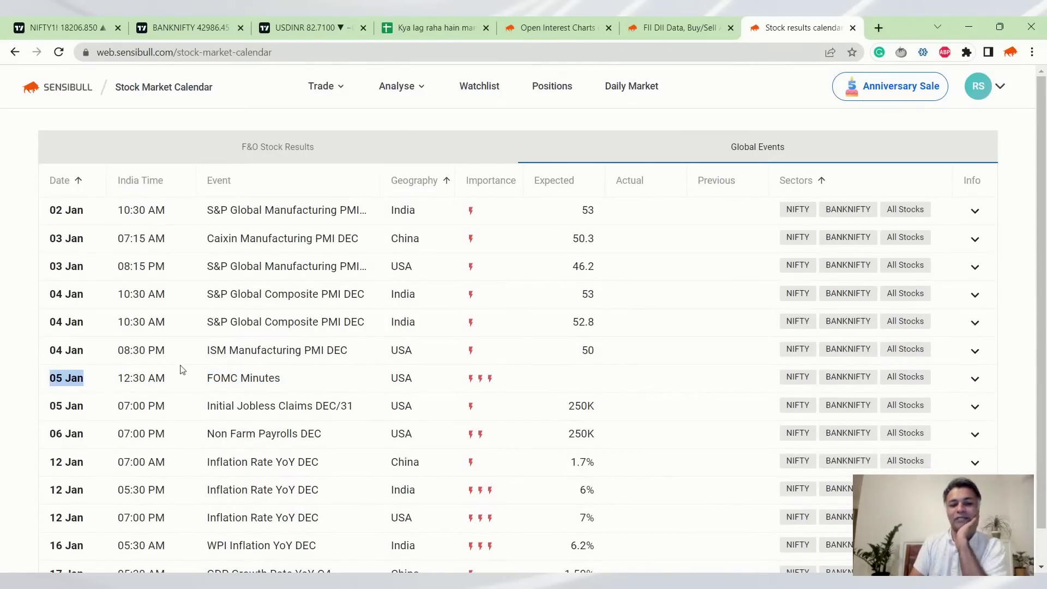
scroll(178, 387, "down", 1)
left_click(53, 347)
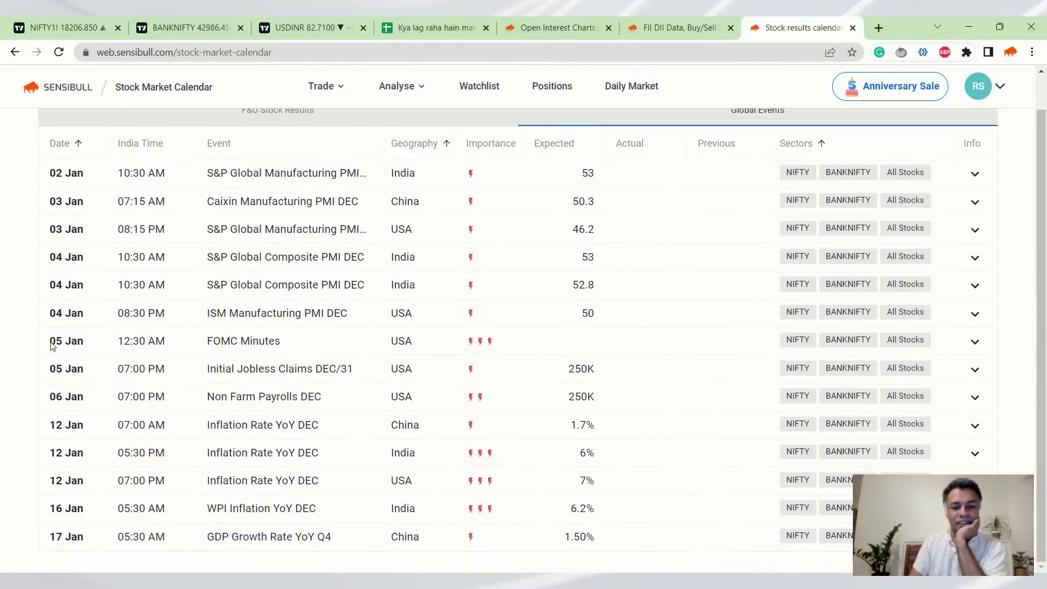
scroll(85, 340, "up", 1)
- View F&O stock results sorted by date, earliest first, then return to Global Events
left_click(279, 152)
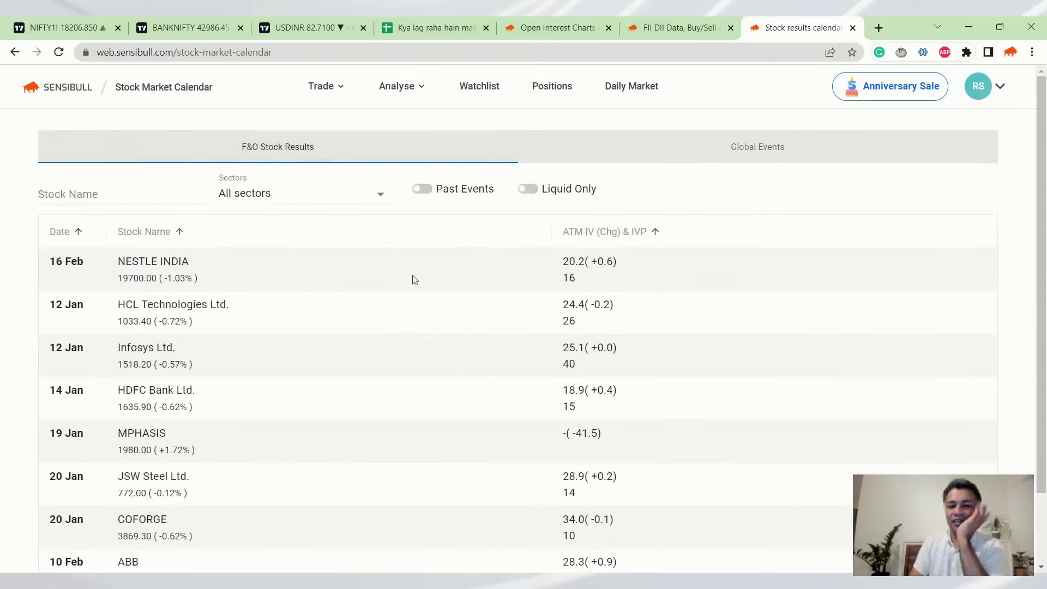
left_click(675, 154)
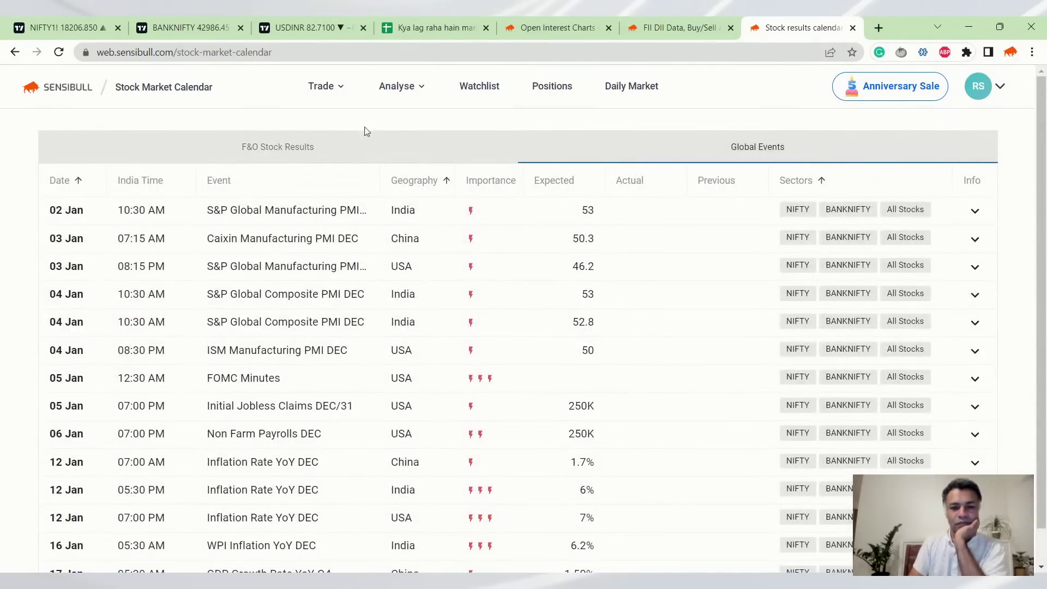
left_click(366, 158)
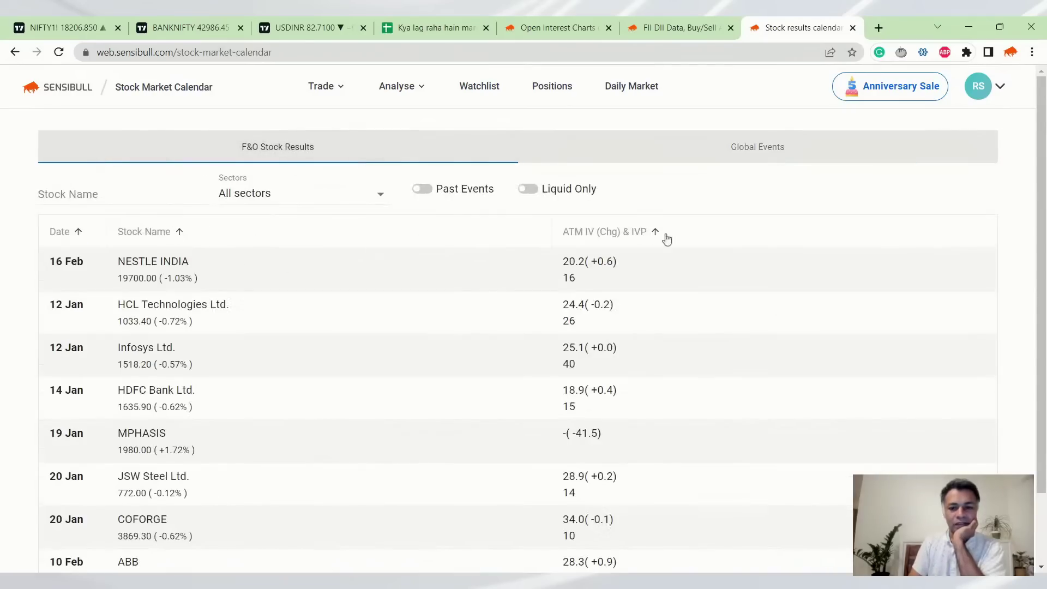
left_click(71, 234)
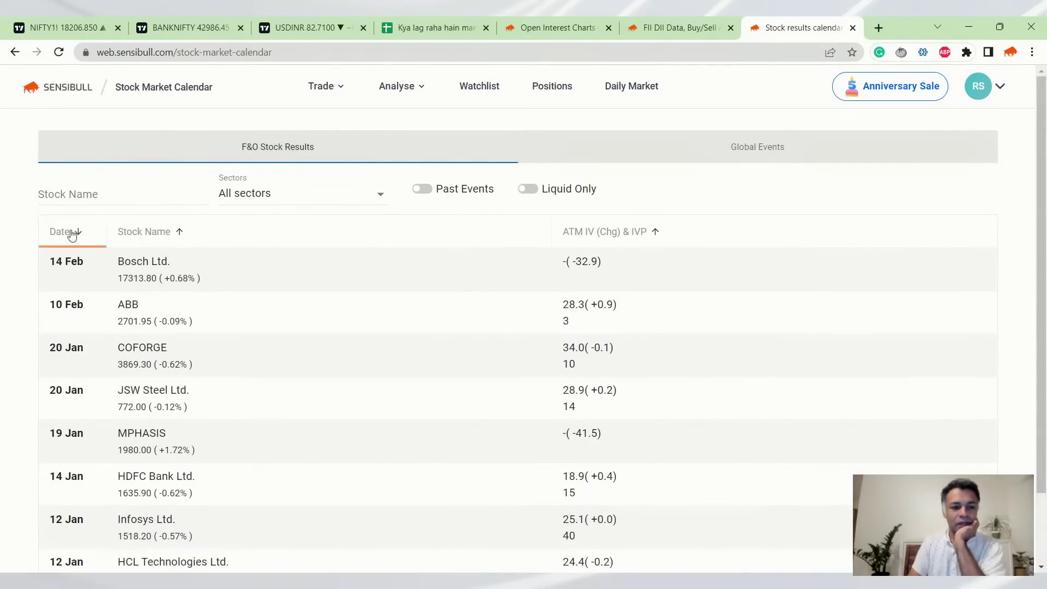
left_click(72, 234)
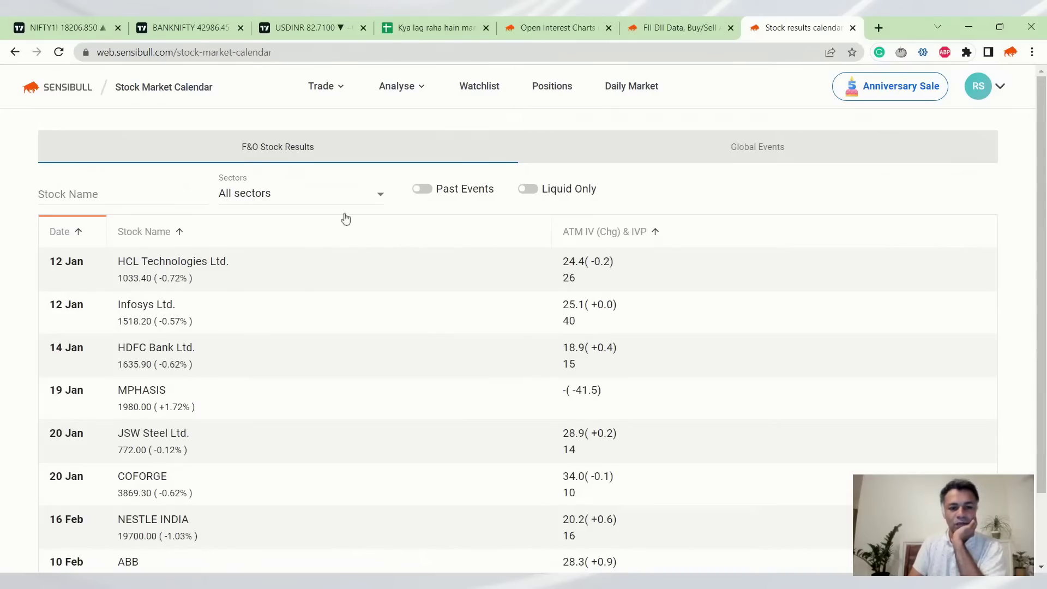
left_click(597, 141)
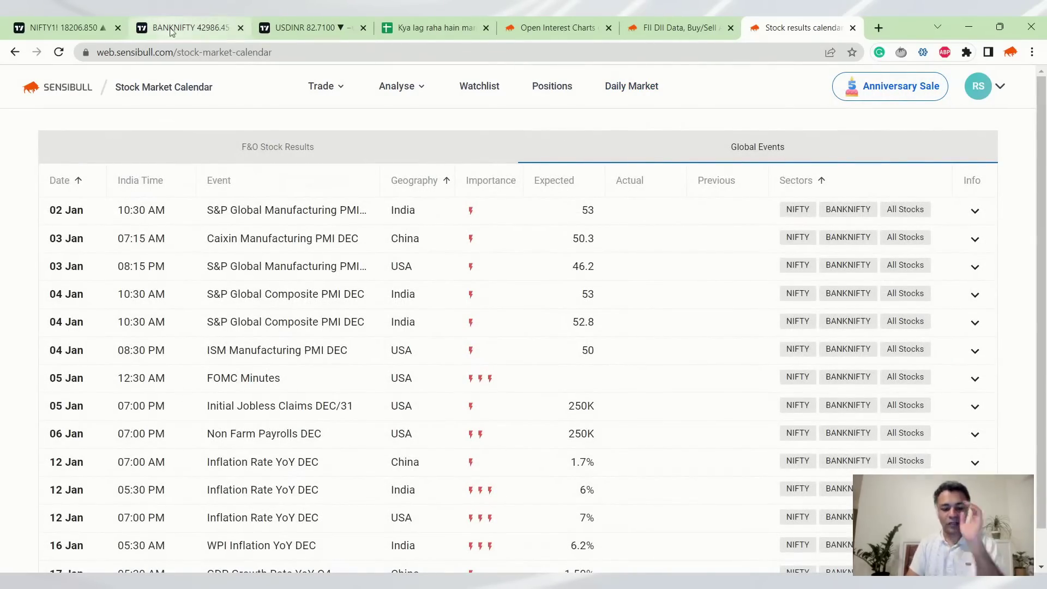
- Zoom the USDINR daily chart at 82.7100 and select the short trendline under recent candles
left_click(308, 27)
scroll(629, 236, "down", 6)
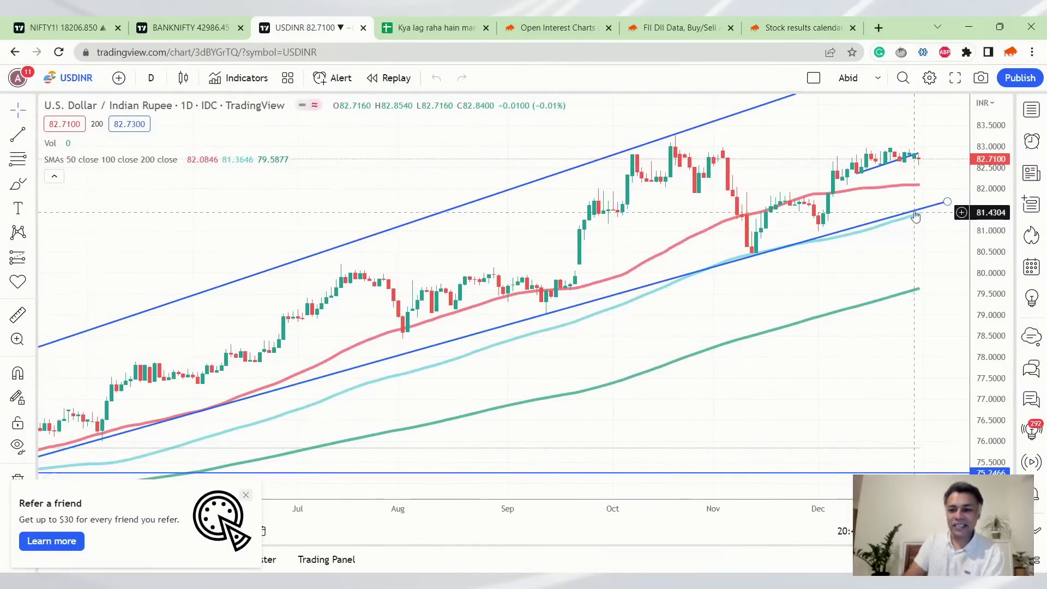
scroll(861, 188, "up", 4)
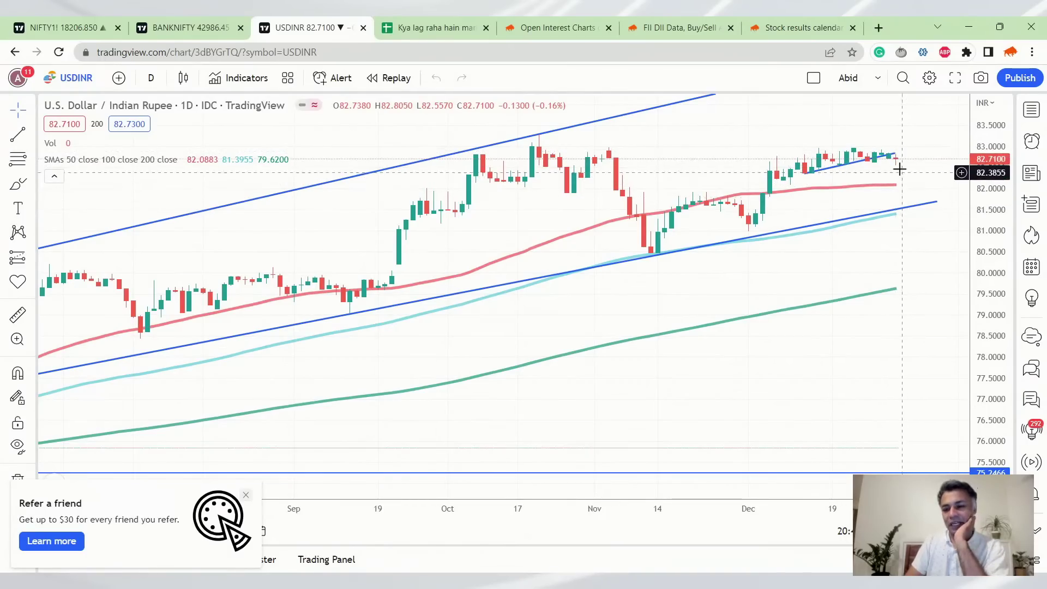
left_click(151, 78)
left_click(896, 155)
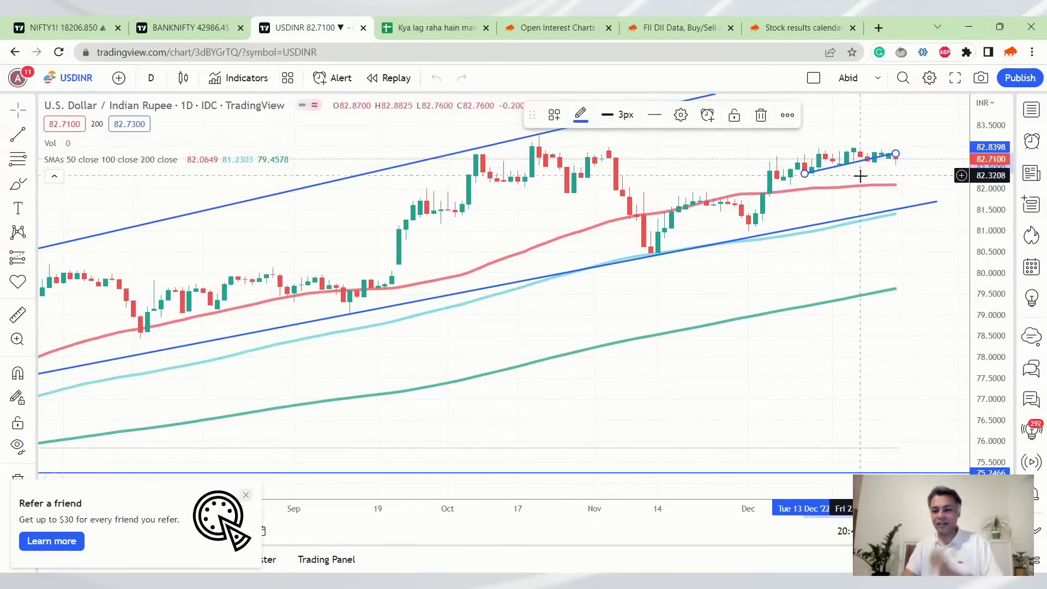
scroll(781, 137, "down", 2)
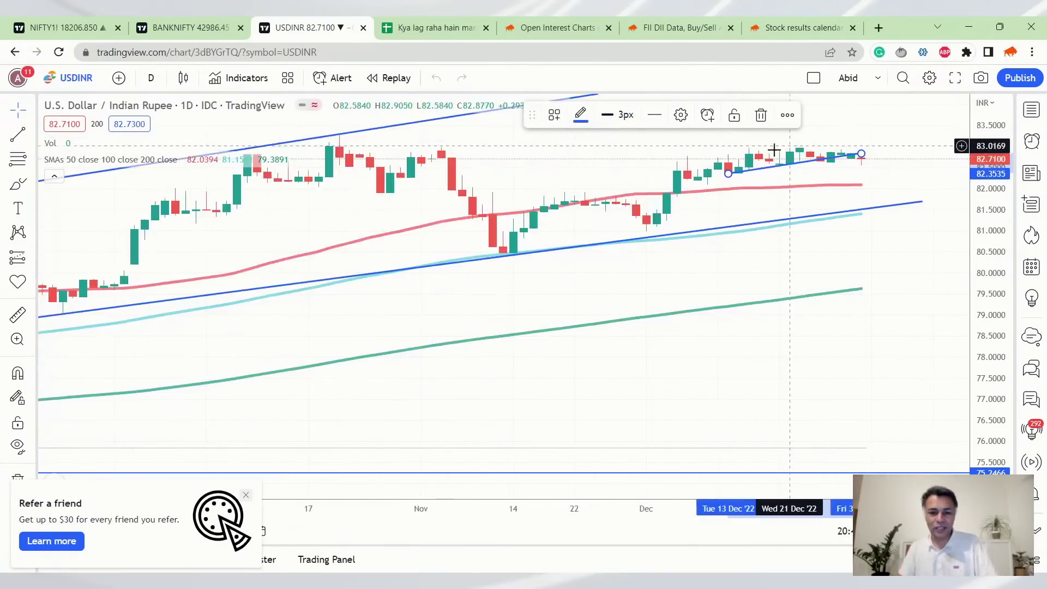
scroll(781, 136, "up", 3)
- Switch the USDINR chart to 1-week candles and zoom in
left_click(154, 80)
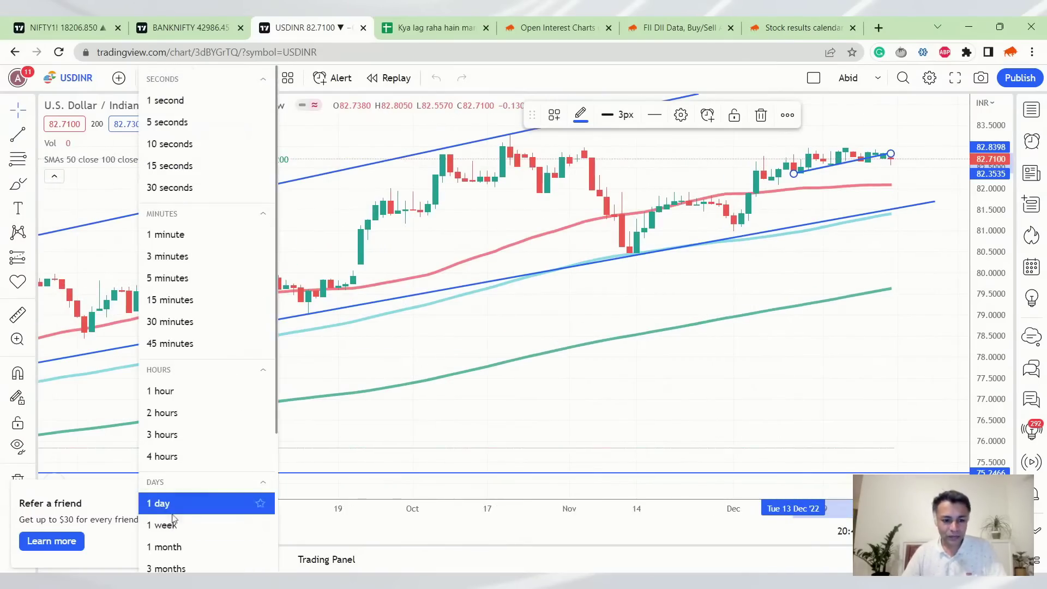
left_click(163, 525)
scroll(458, 365, "up", 3)
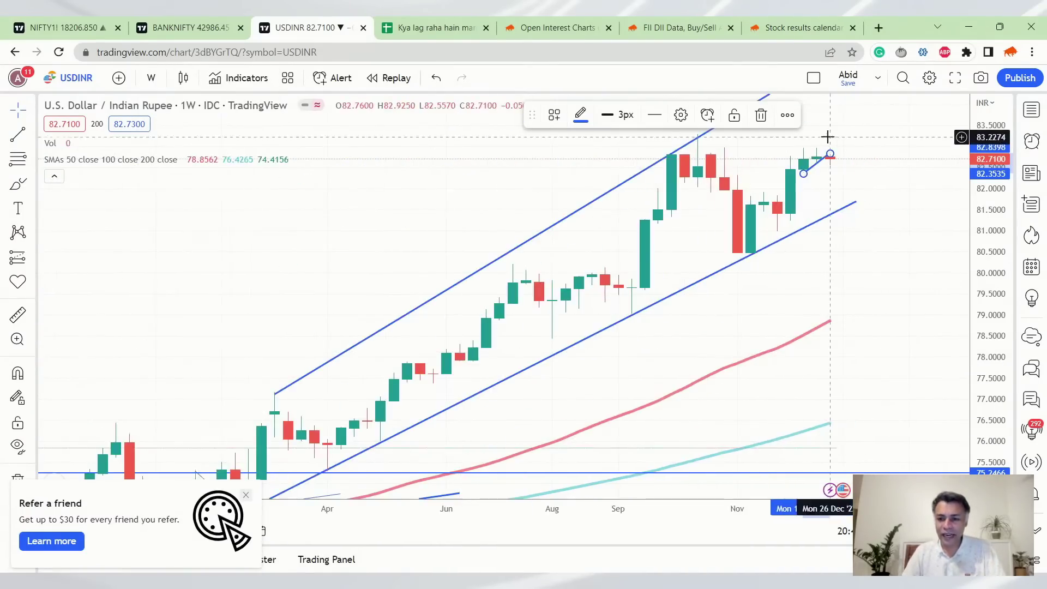
- Switch USDINR to 1-month candles, zooming in on the 2022 surge to about 82.71
left_click(151, 78)
left_click(174, 545)
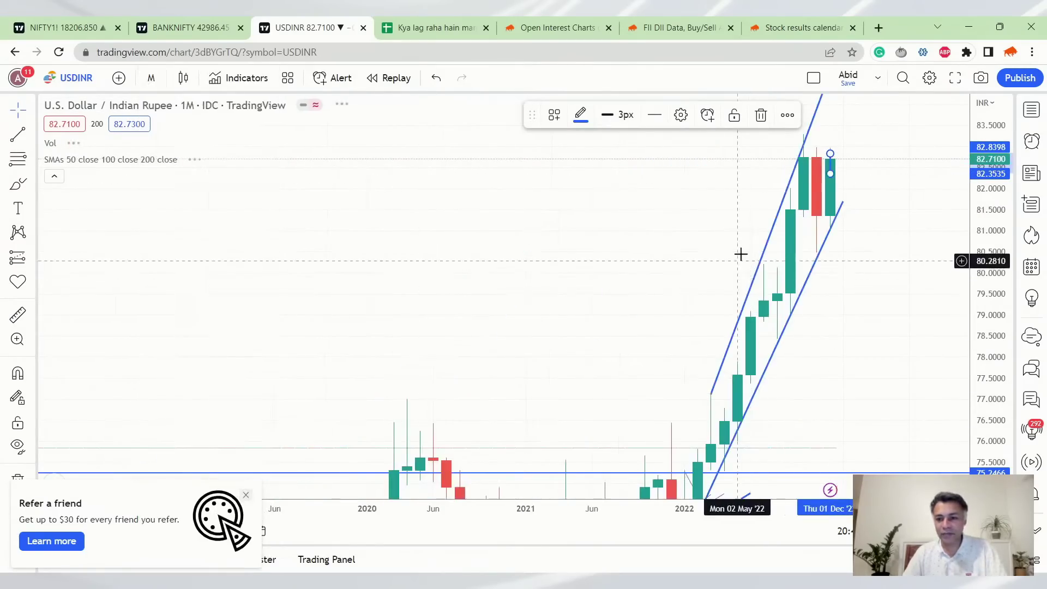
scroll(743, 218, "up", 2)
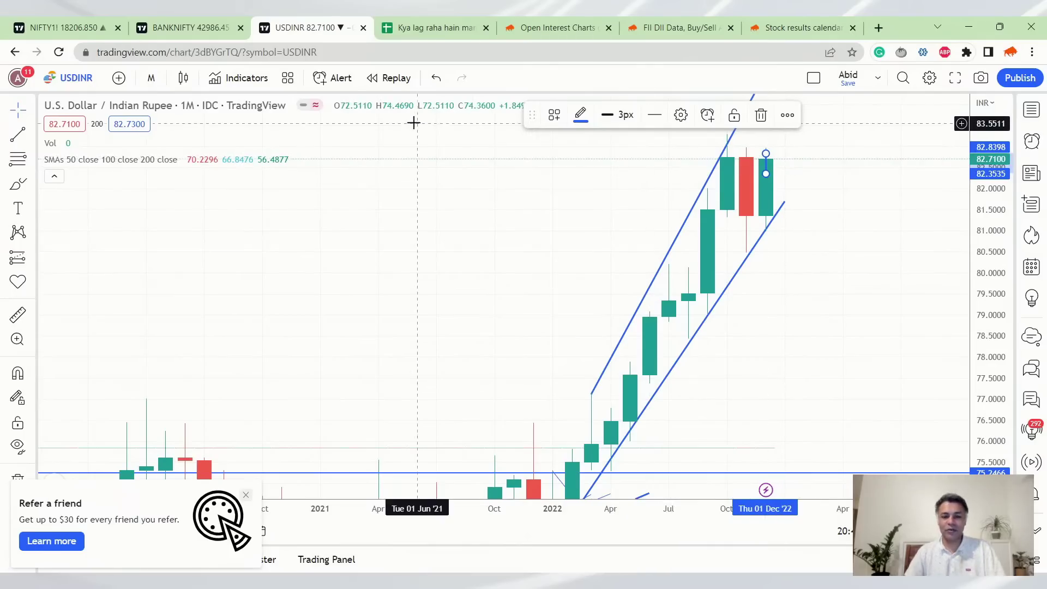
- Return to the NIFTY1! daily futures chart at 18206.850 near its channel's lower line
left_click(56, 22)
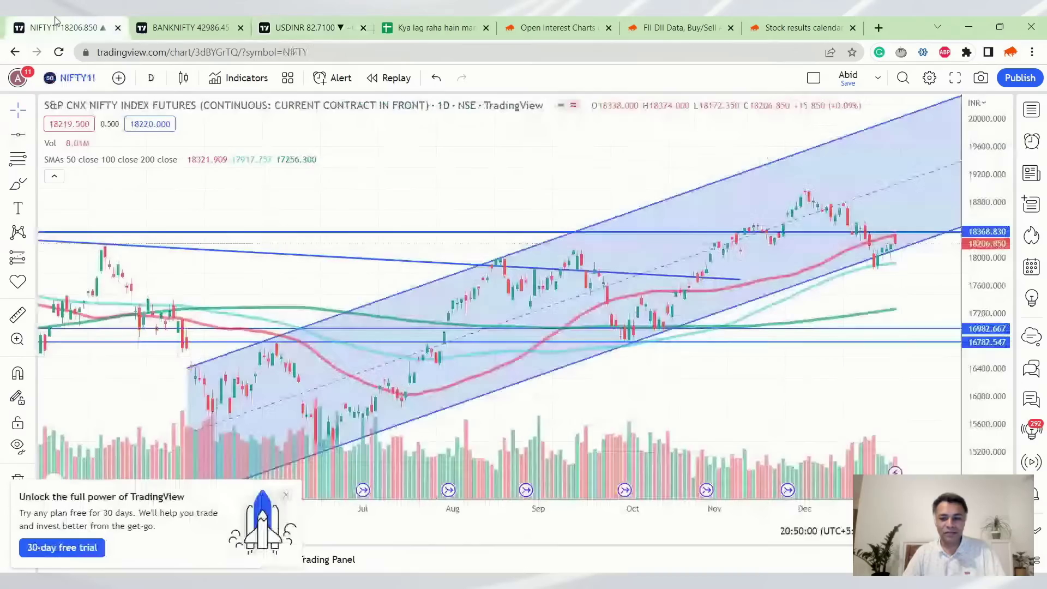